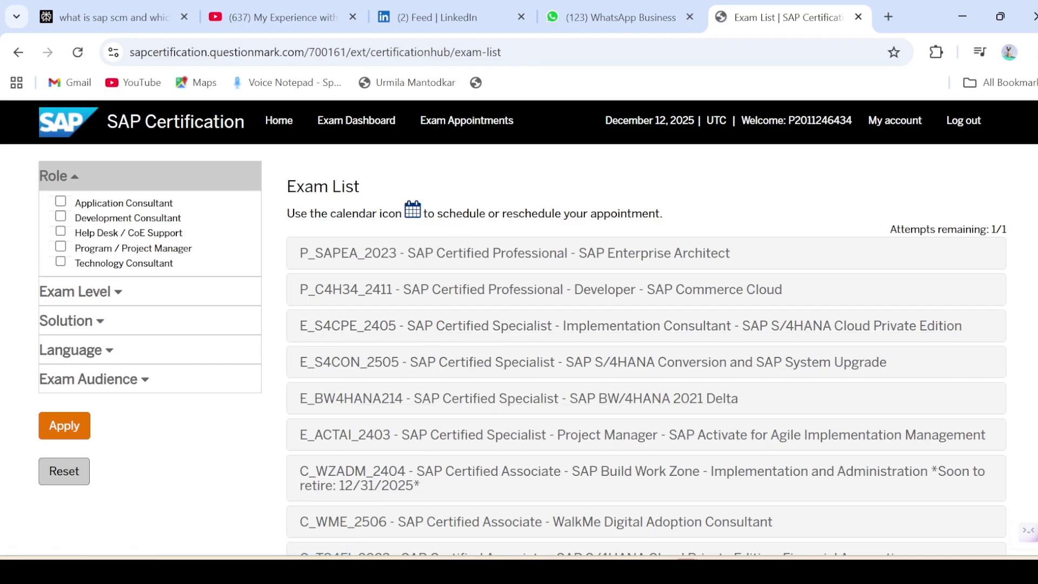
Step: Search the exam list for c_ts452_241 and expand the C_TS452_2410 Sourcing and Procurement exam to examine its details
scroll(519, 328, "down", 15)
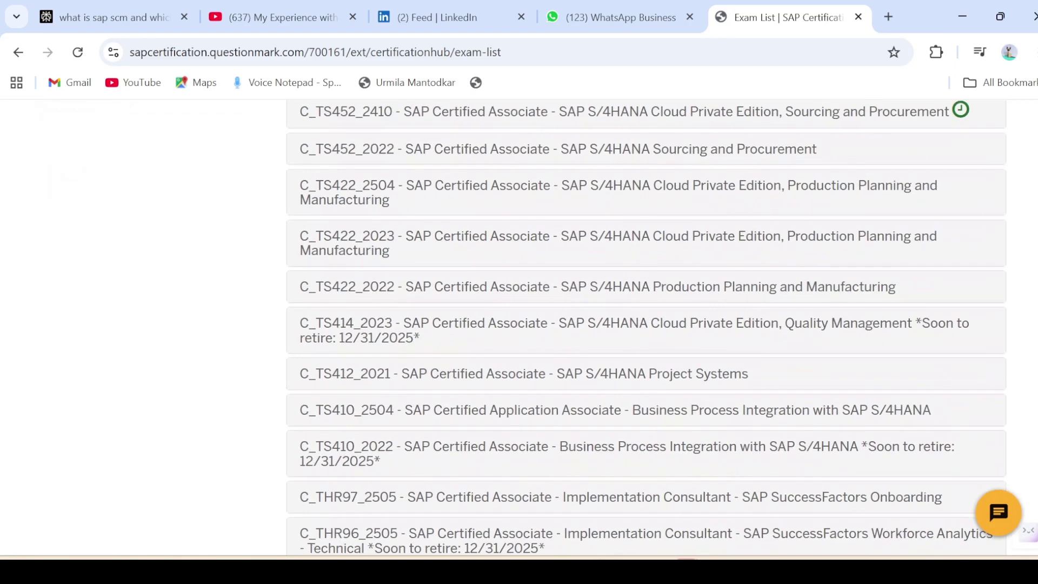
scroll(519, 328, "down", 20)
scroll(519, 328, "up", 4)
scroll(1020, 217, "up", 14)
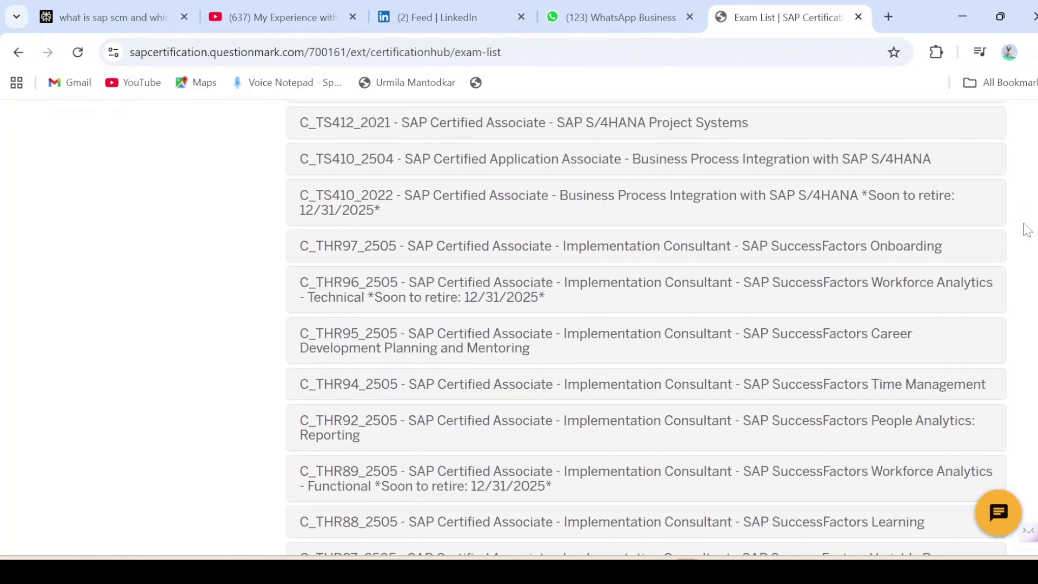
scroll(1019, 217, "up", 5)
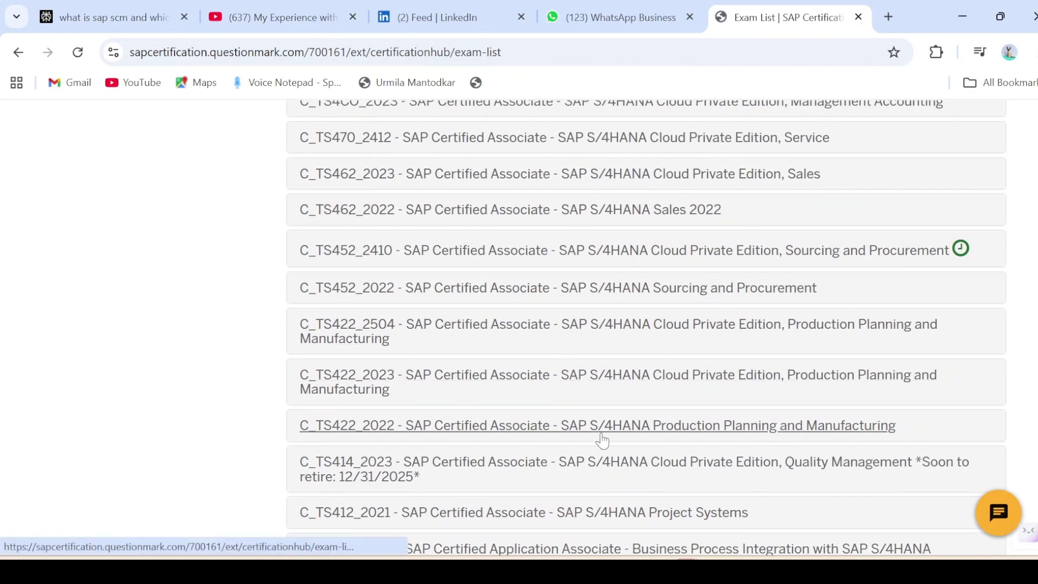
key("ctrl+f")
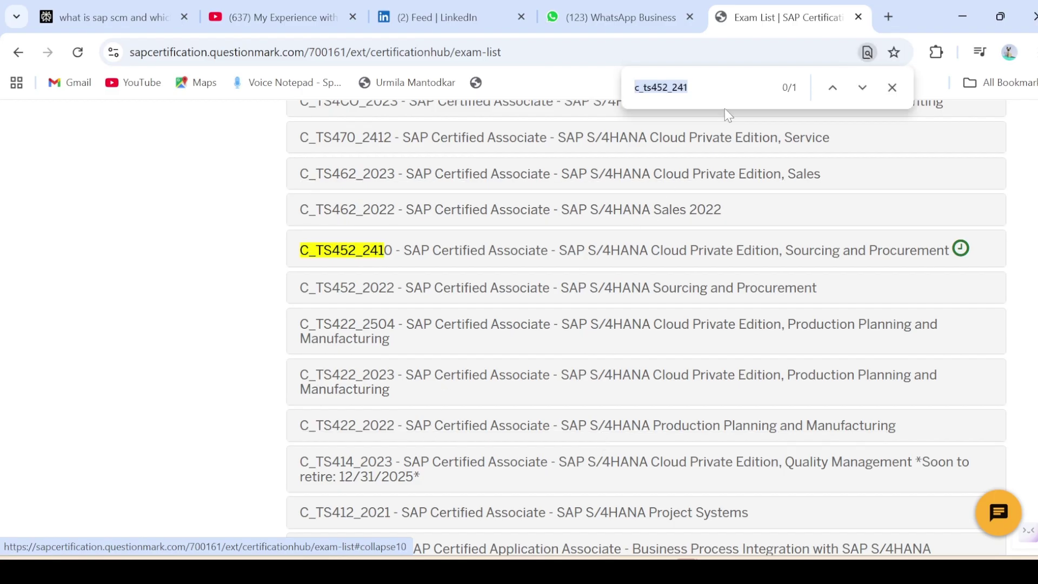
left_click(719, 88)
key("Return")
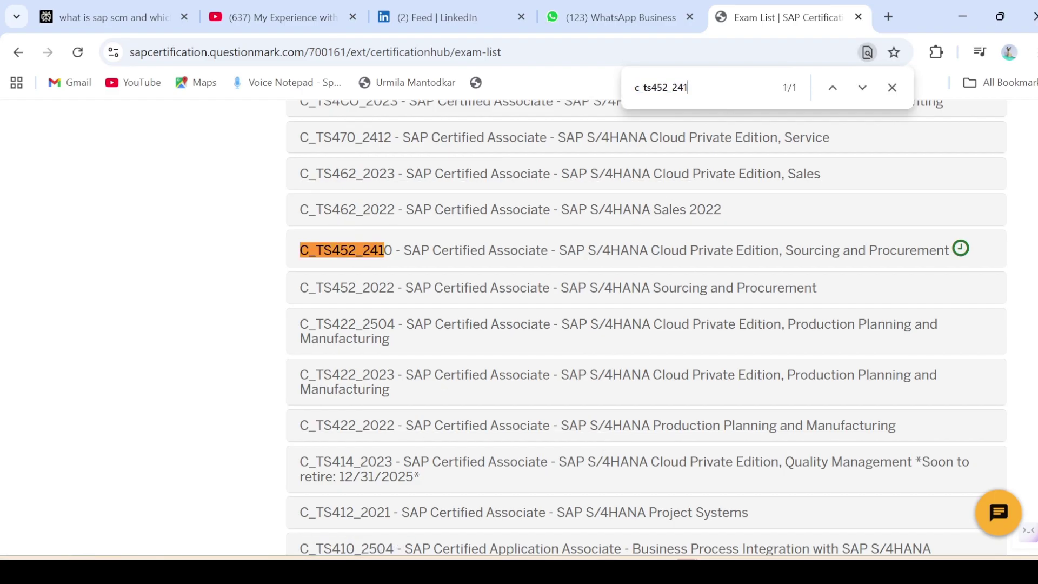
left_click(365, 263)
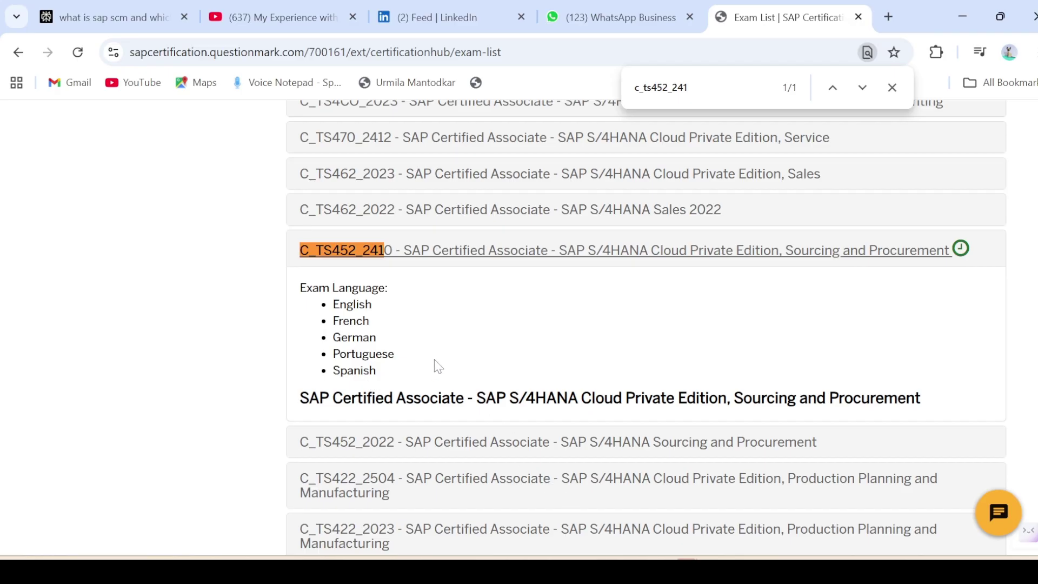
left_click(963, 262)
left_click(963, 261)
scroll(646, 328, "down", 2)
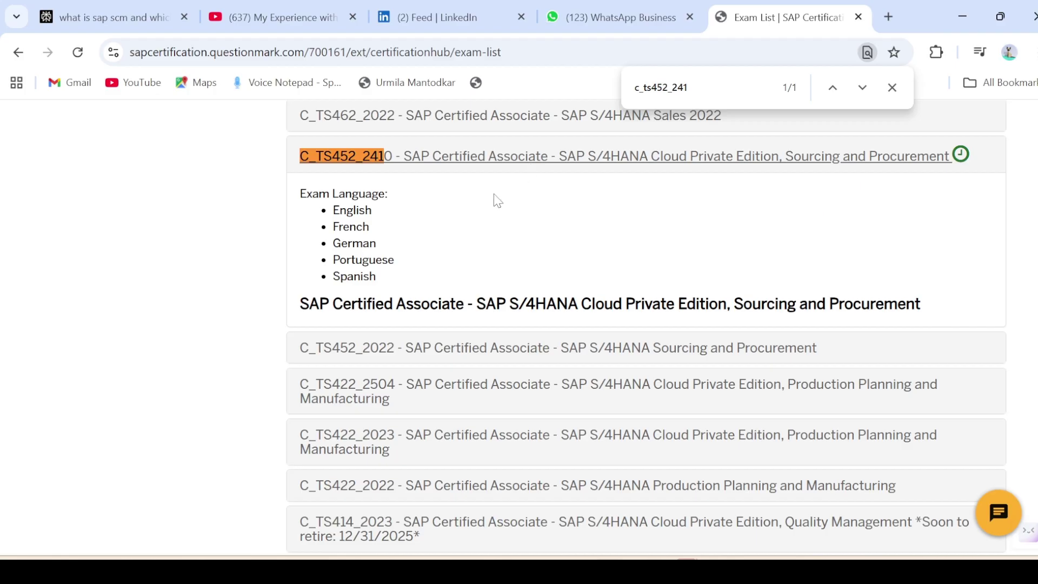
Step: Leave the exam list and review the upcoming online exam appointments
left_click(18, 52)
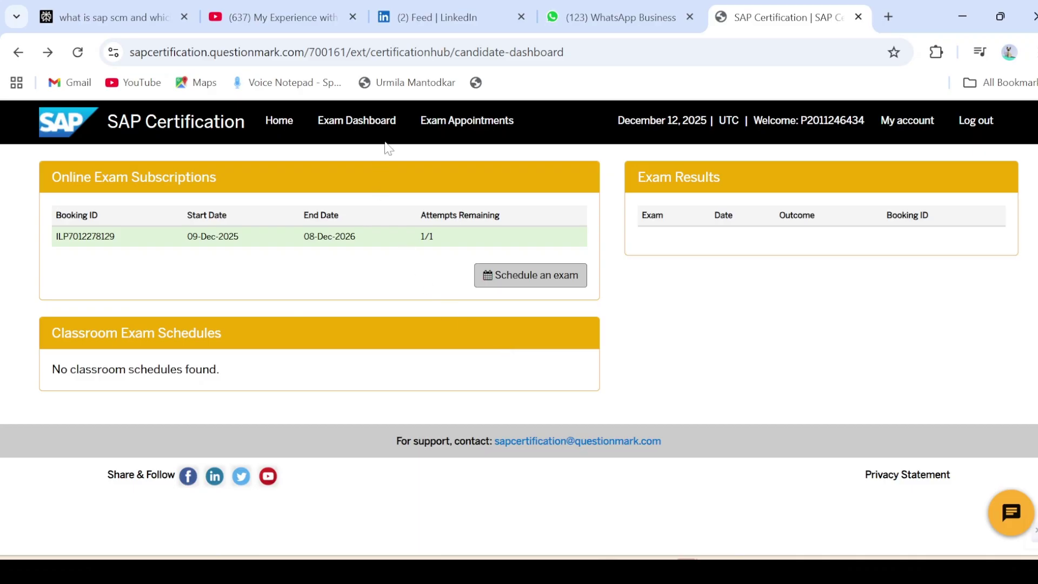
left_click(463, 130)
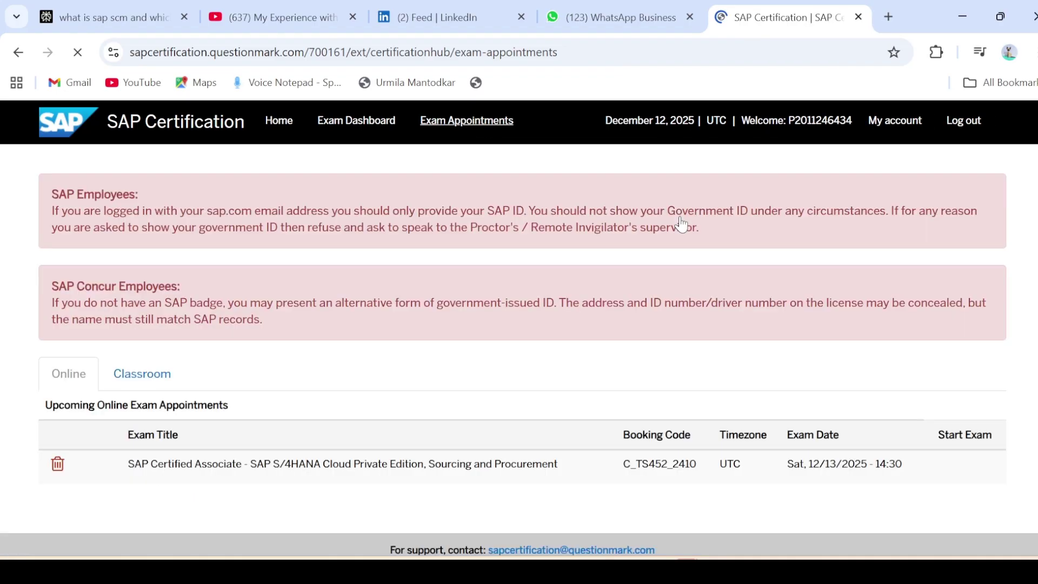
scroll(519, 327, "down", 2)
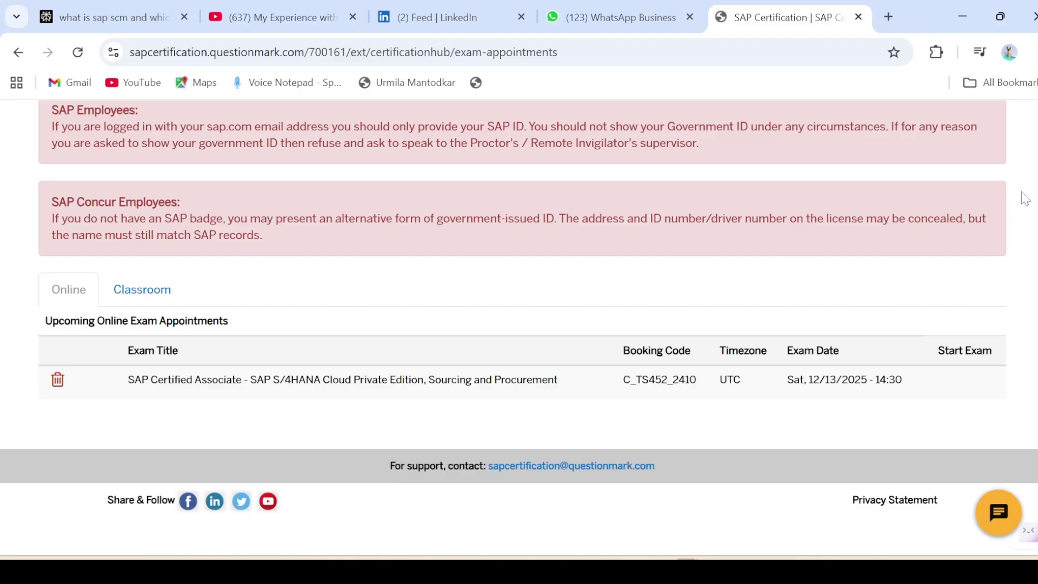
scroll(360, 119, "up", 2)
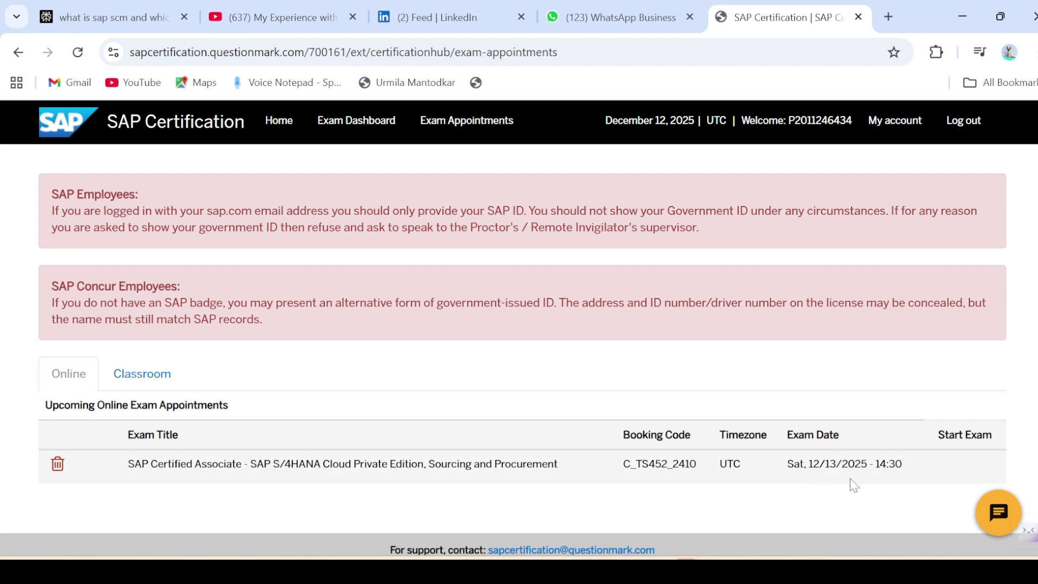
Step: Cancel the upcoming C_TS452_2410 exam appointment and review the updated online appointments
left_click(57, 464)
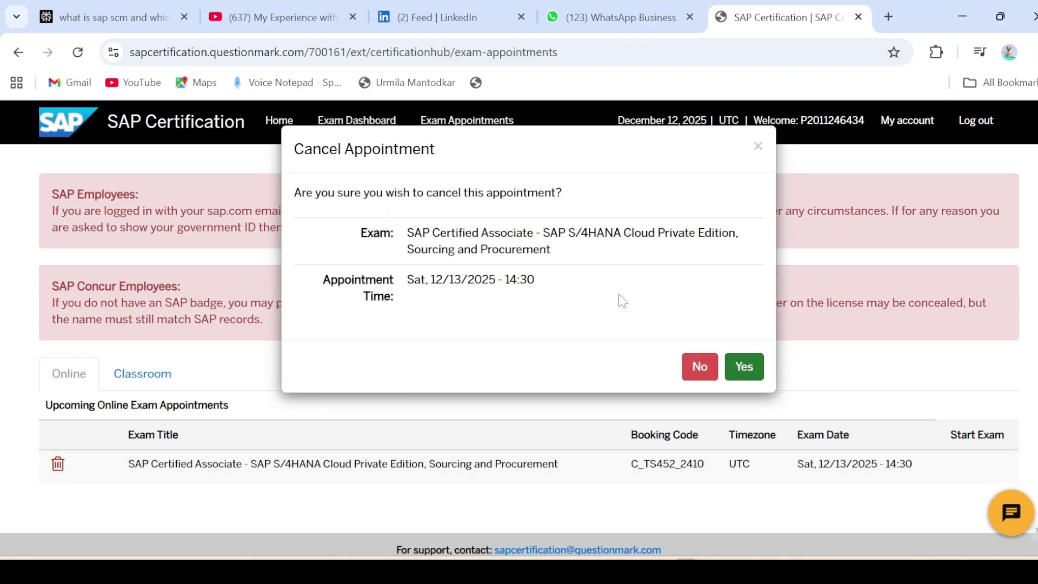
left_click(745, 371)
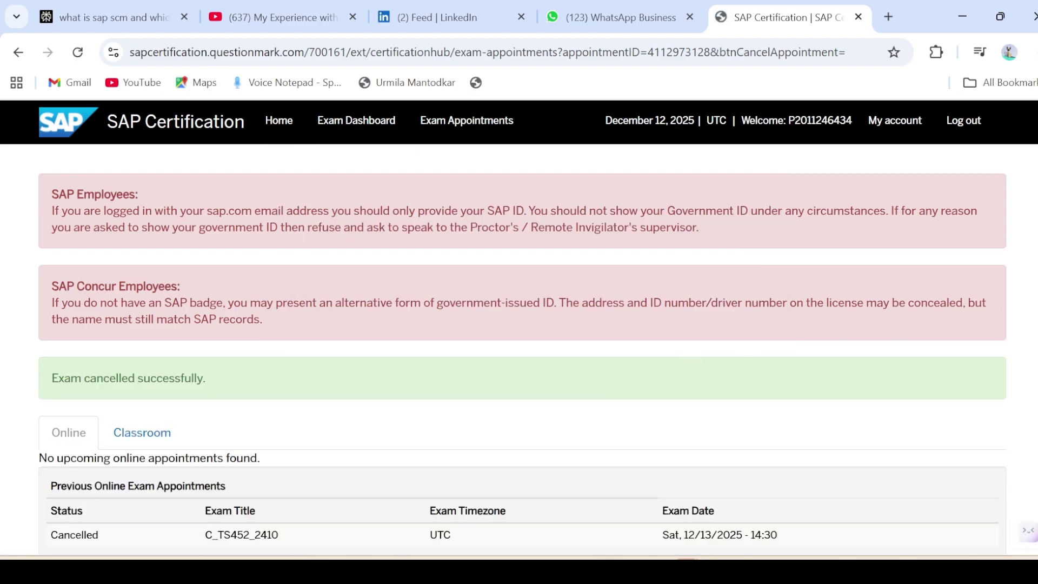
scroll(519, 324, "down", 2)
scroll(518, 325, "up", 2)
scroll(519, 324, "down", 1)
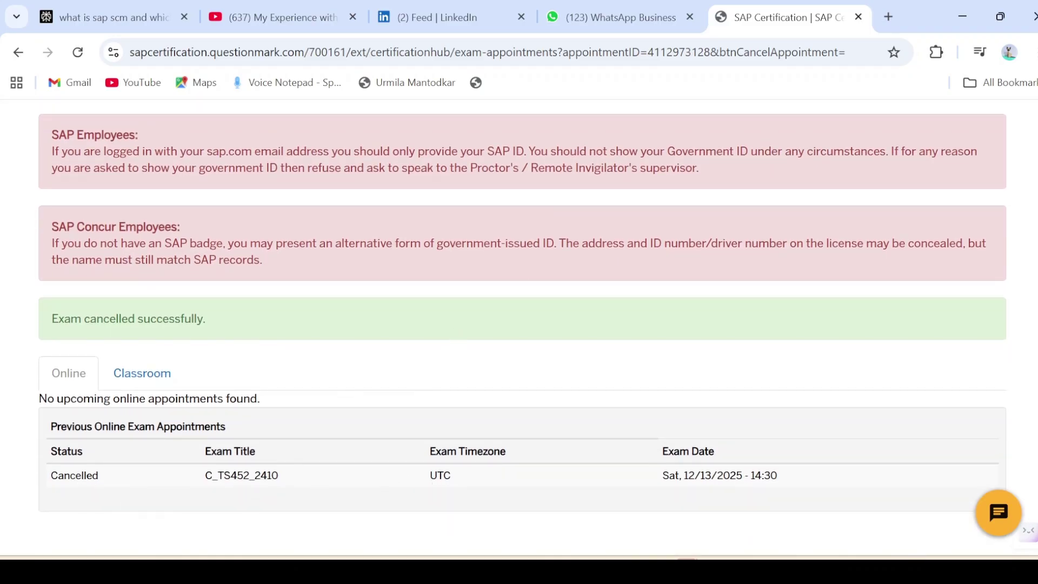
scroll(519, 325, "up", 2)
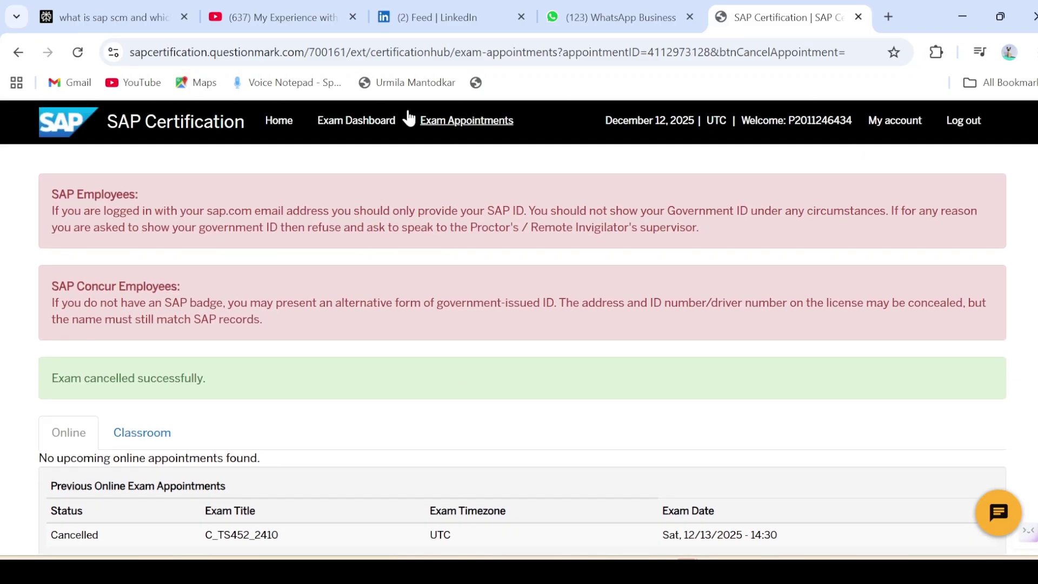
Step: Return to the exam dashboard and start scheduling an exam to bring up the exam list
left_click(364, 121)
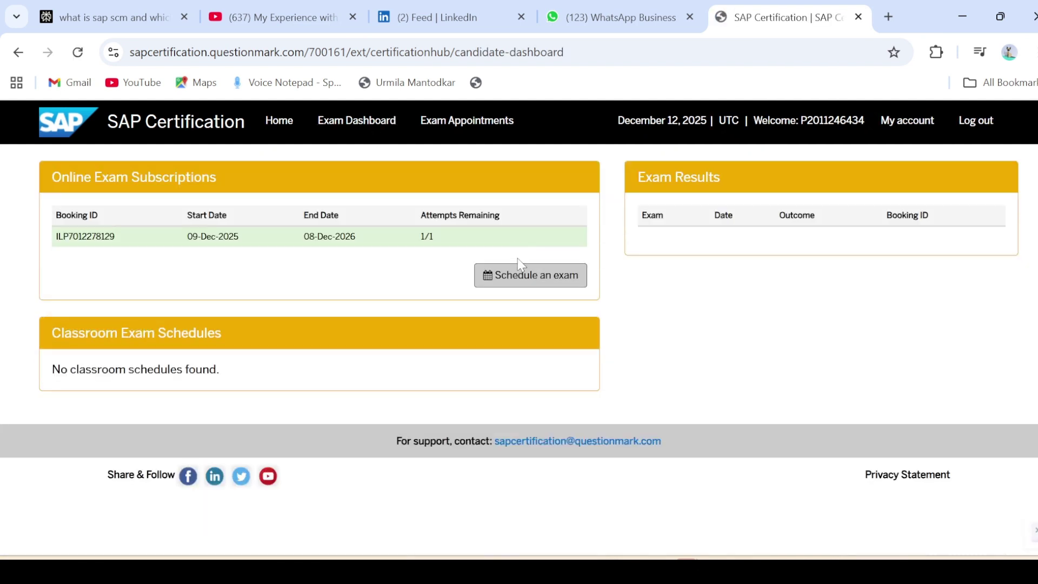
left_click(520, 279)
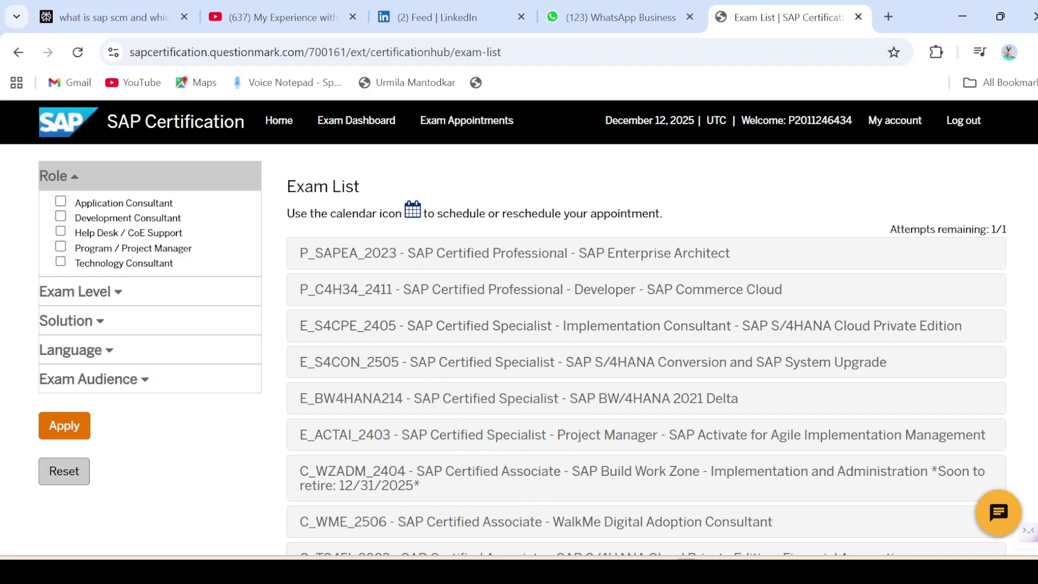
scroll(518, 324, "down", 1)
scroll(519, 324, "up", 1)
Step: Find the C_TS452_2410 exam by searching for c_ts452_241, expand it and open its appointment scheduling form
key("ctrl+f")
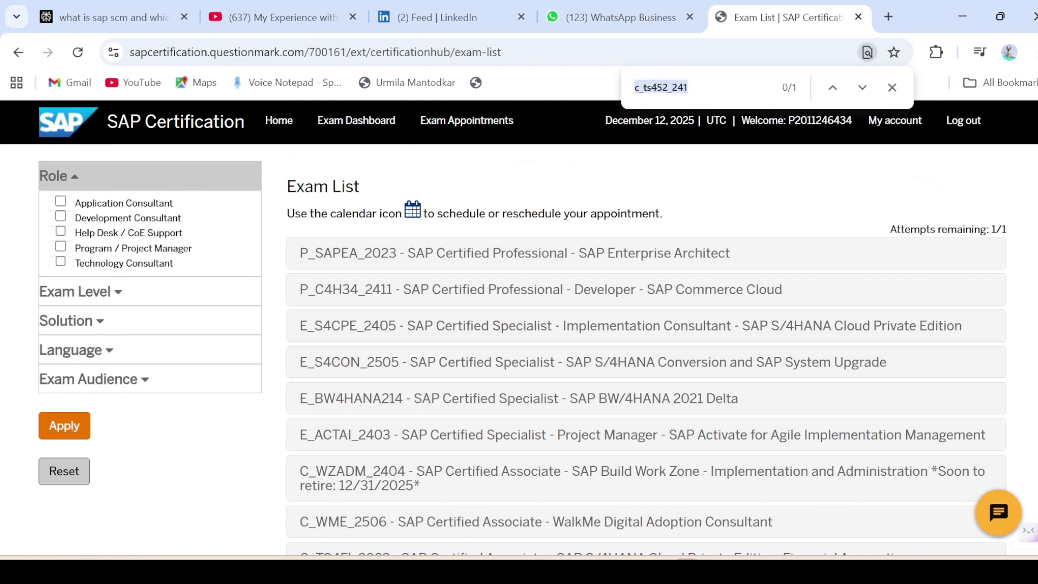
left_click(688, 87)
key("Return")
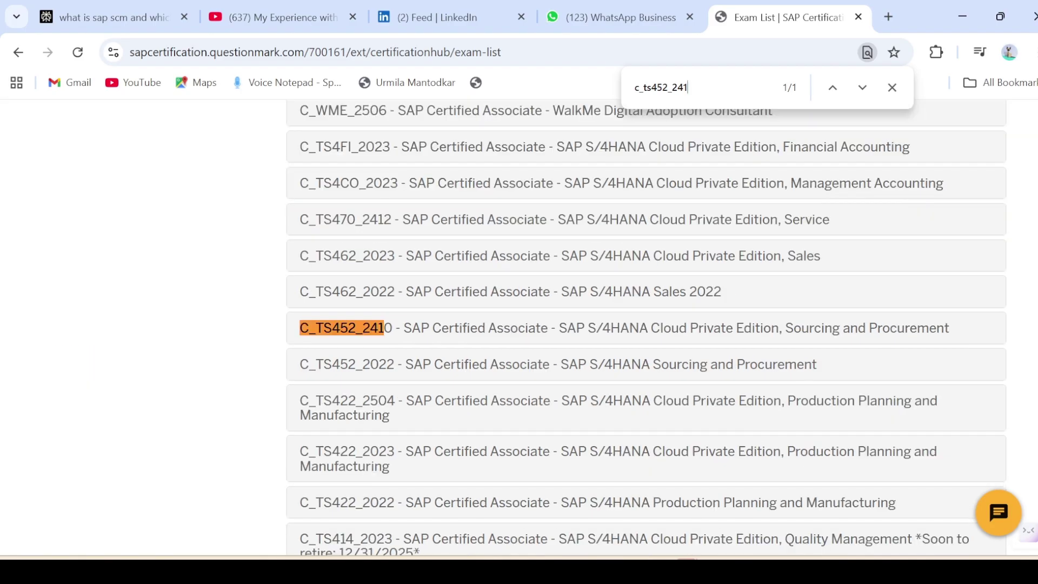
left_click(362, 338)
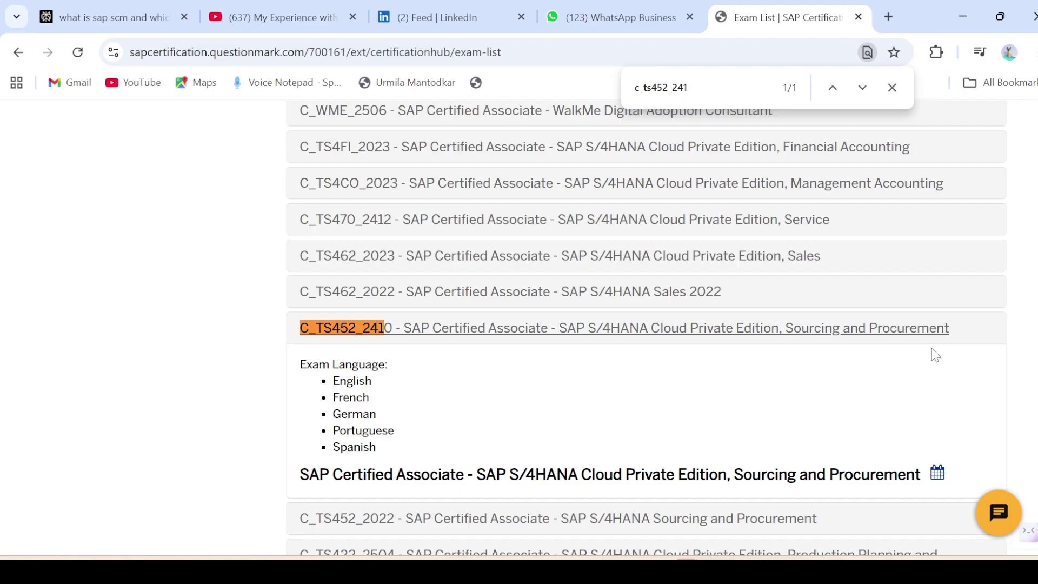
left_click(940, 475)
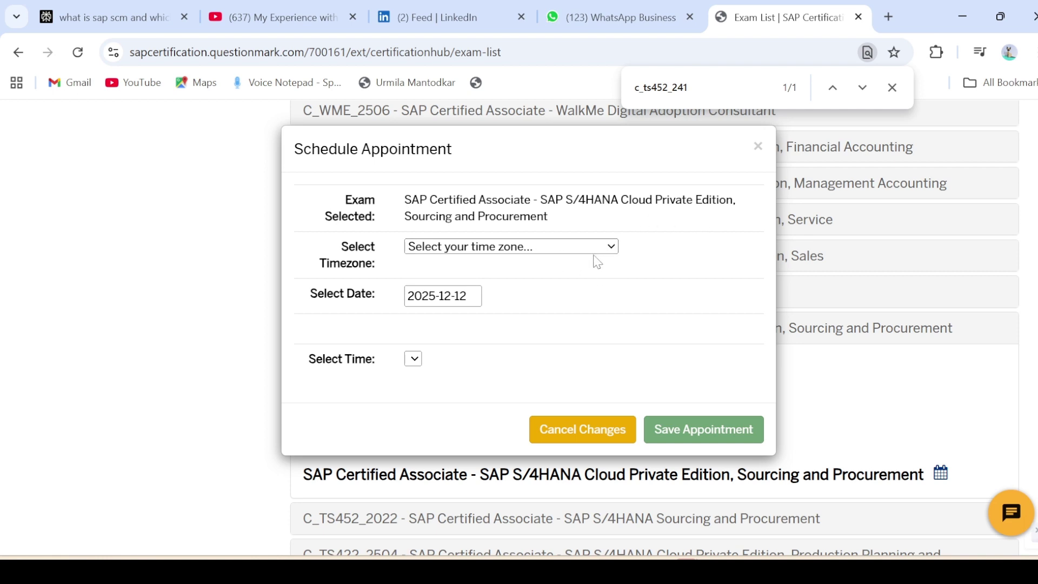
Step: Set the appointment's time zone to Asia/Kolkata
left_click(611, 250)
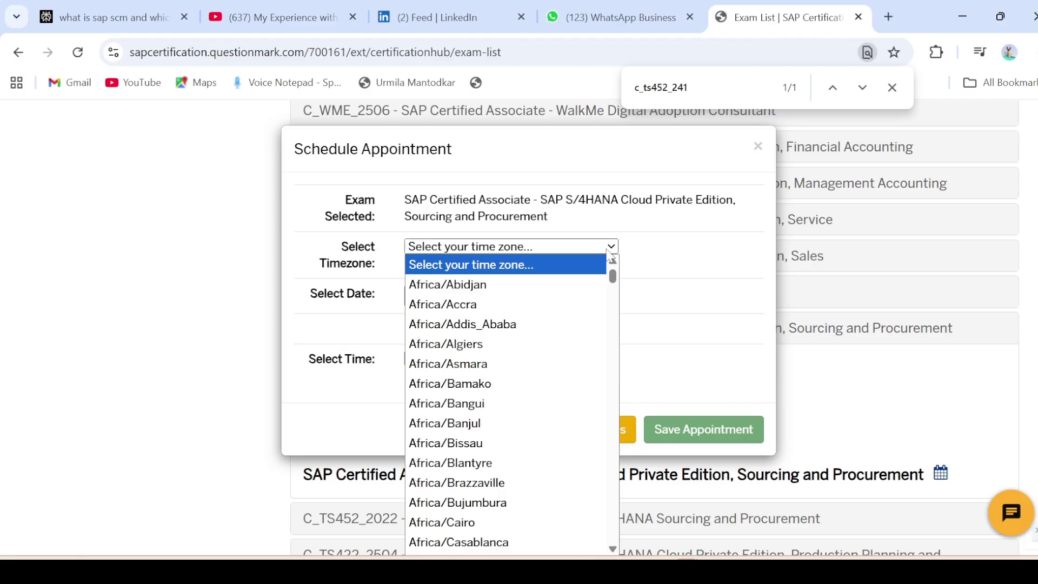
left_click_drag(612, 277, 614, 423)
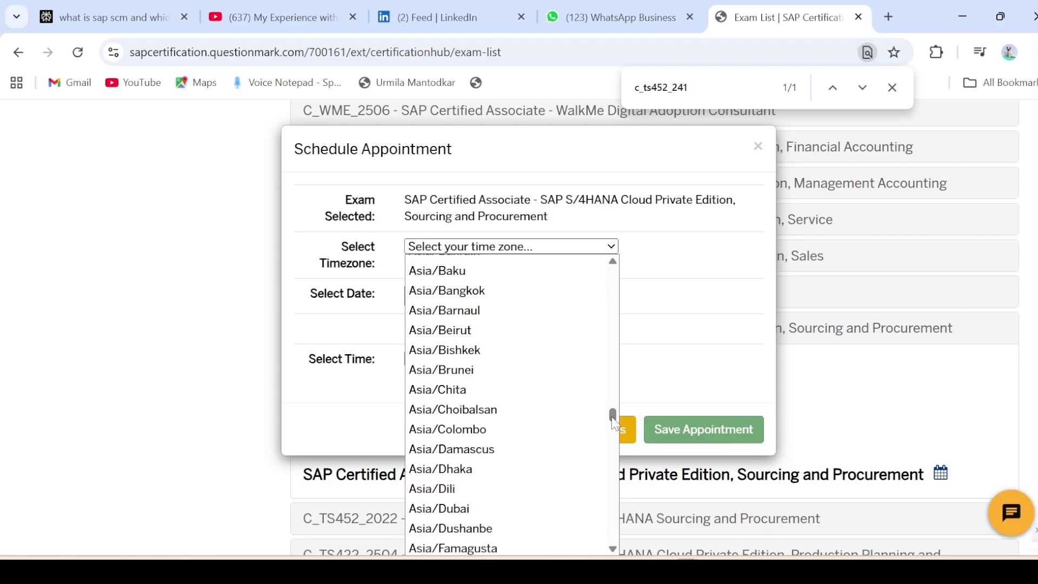
left_click(613, 549)
scroll(614, 555, "down", 3)
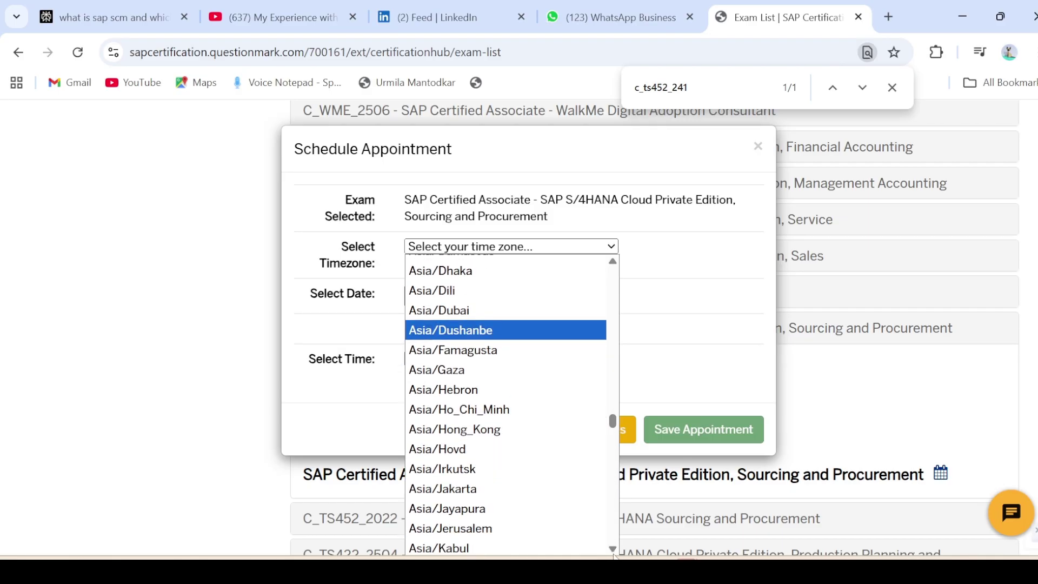
scroll(613, 549, "down", 5)
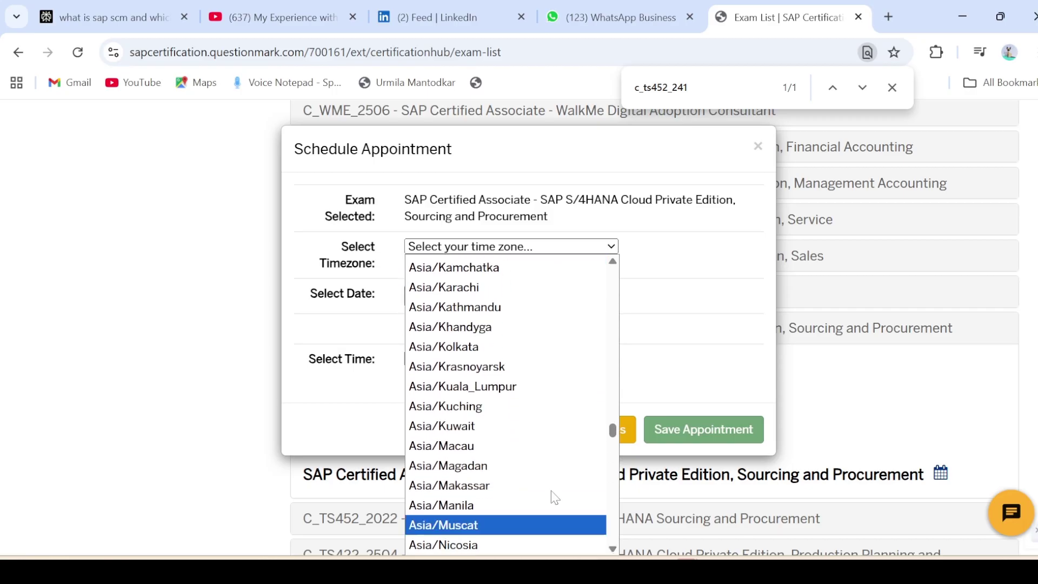
left_click(464, 349)
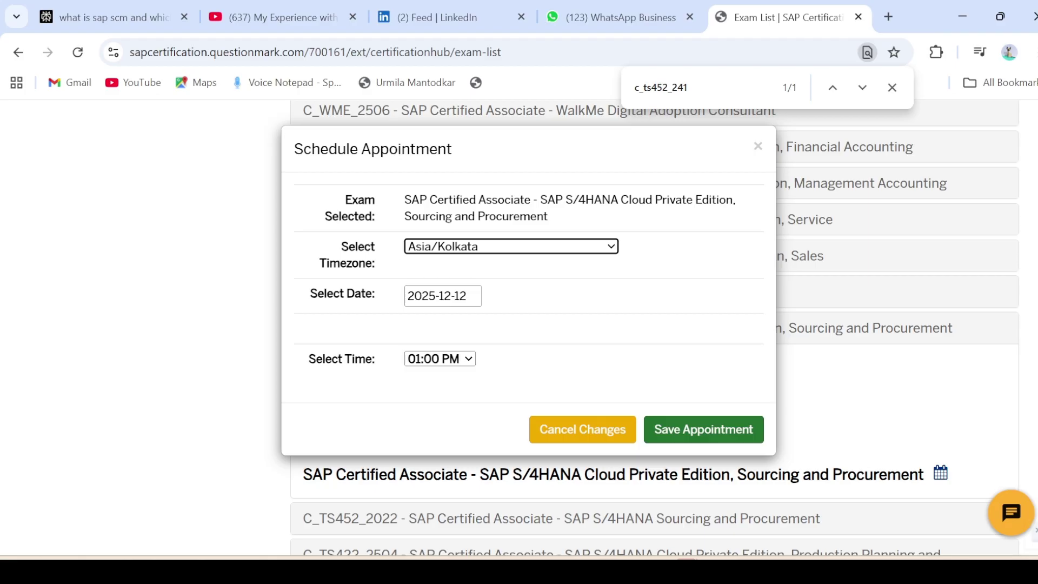
Step: Set the appointment date to 2025-12-13 and the time to 03:00 PM, and save the appointment
left_click(454, 295)
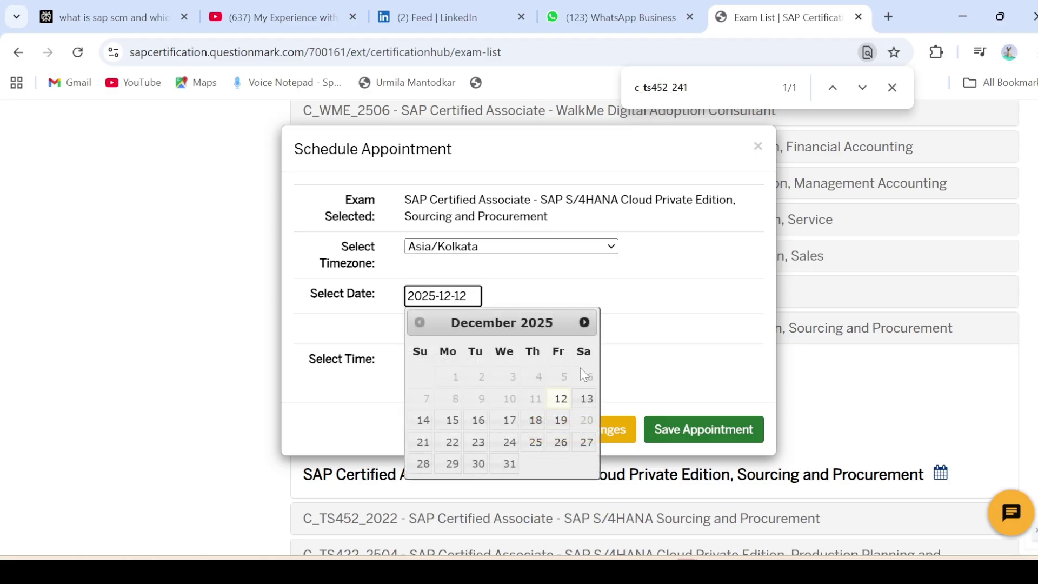
left_click(587, 400)
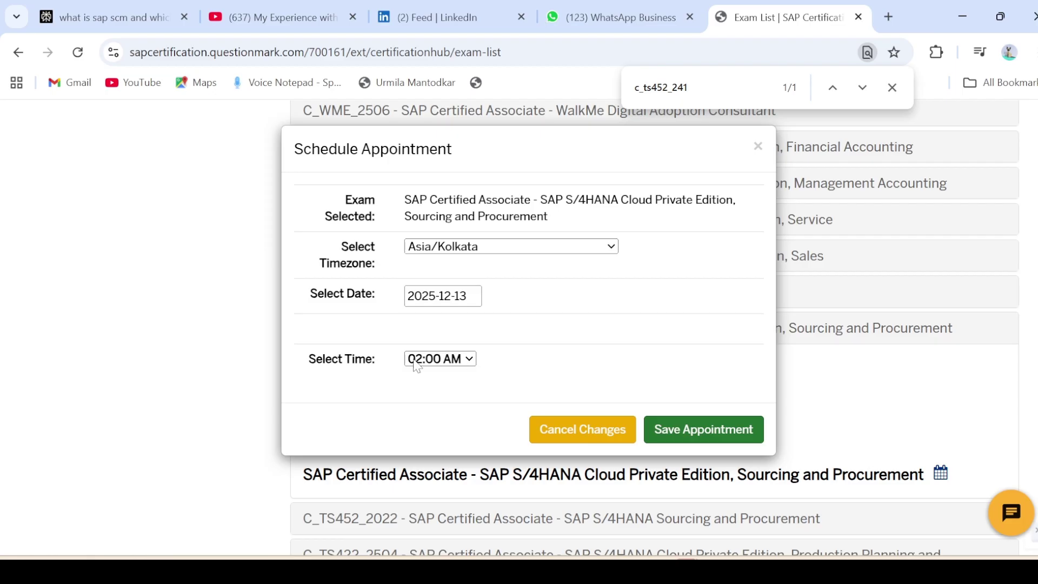
left_click(469, 359)
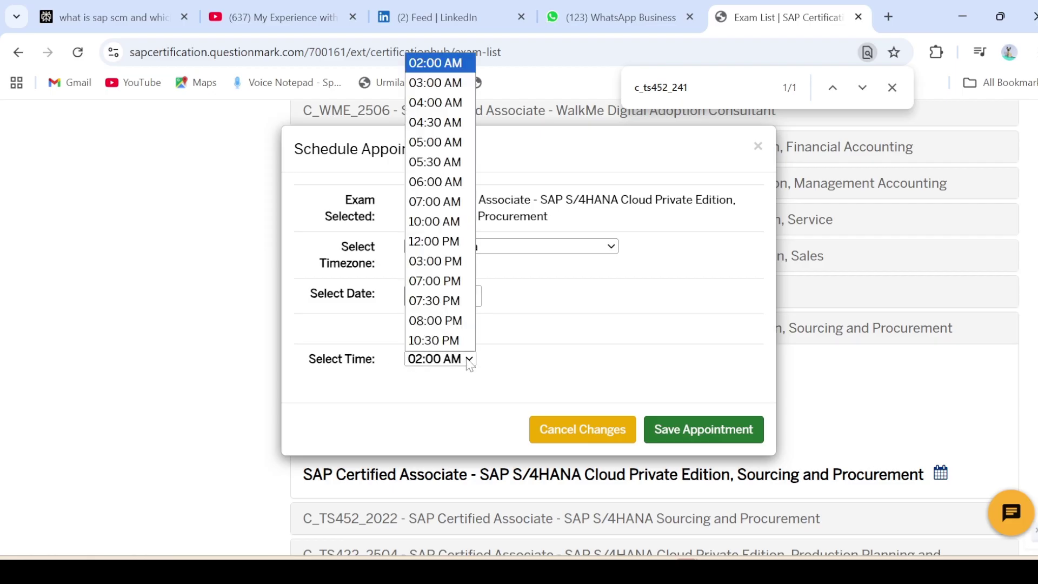
left_click(423, 265)
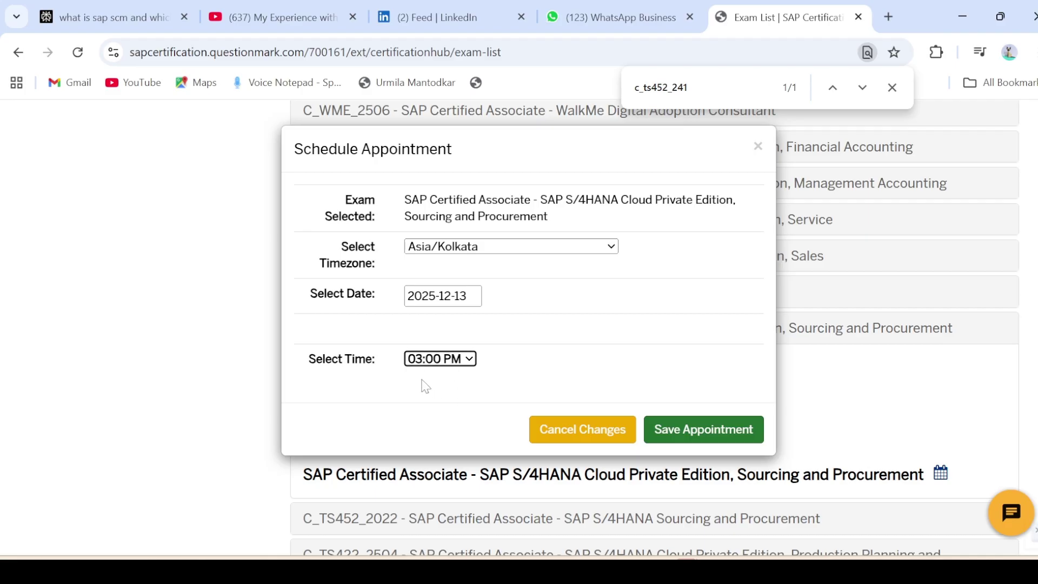
left_click(677, 441)
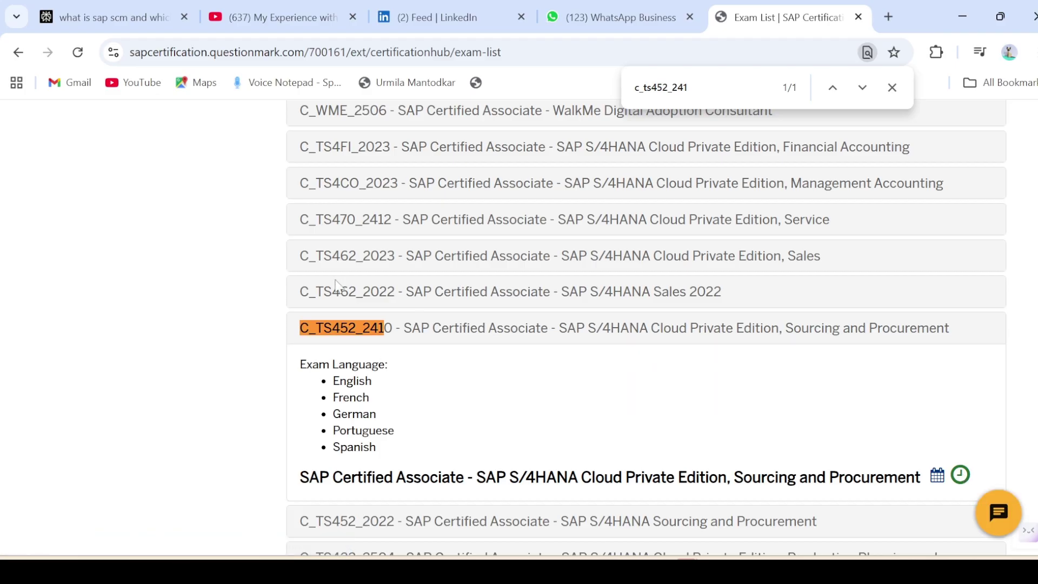
Step: Check the rescheduled exam among the upcoming online appointments and return to the exam dashboard
left_click(20, 55)
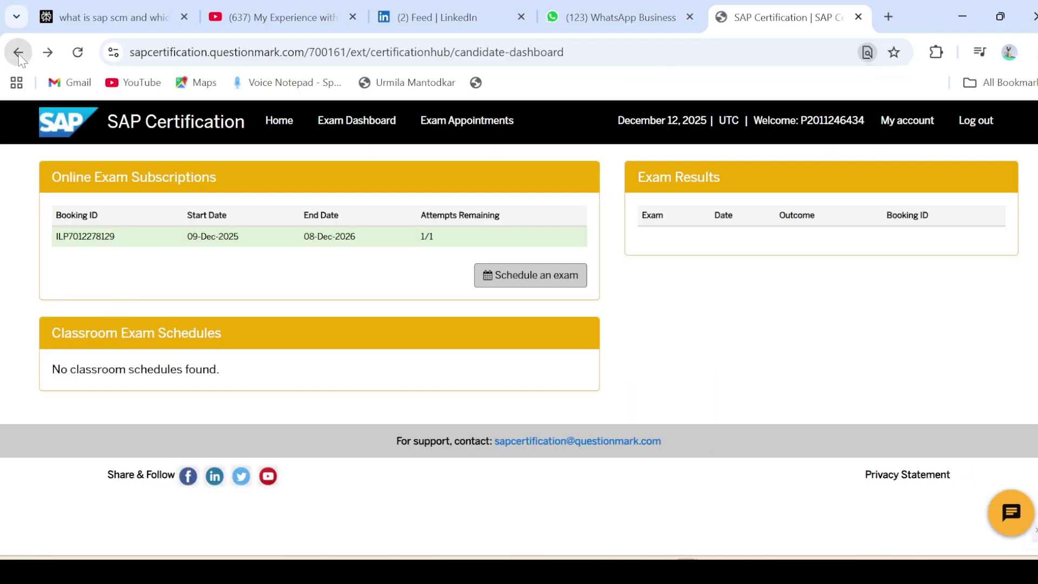
left_click(469, 125)
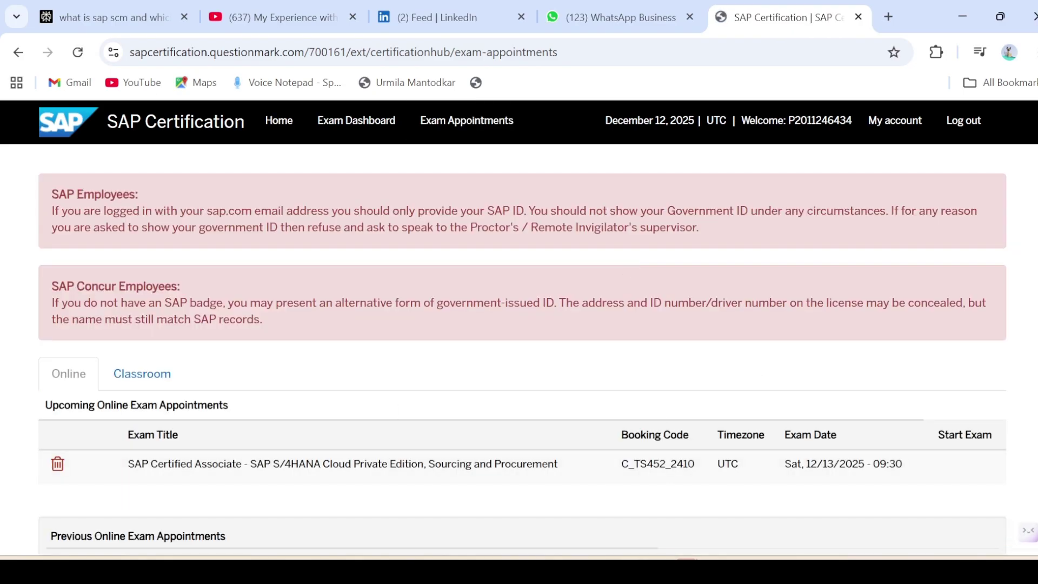
scroll(120, 457, "down", 2)
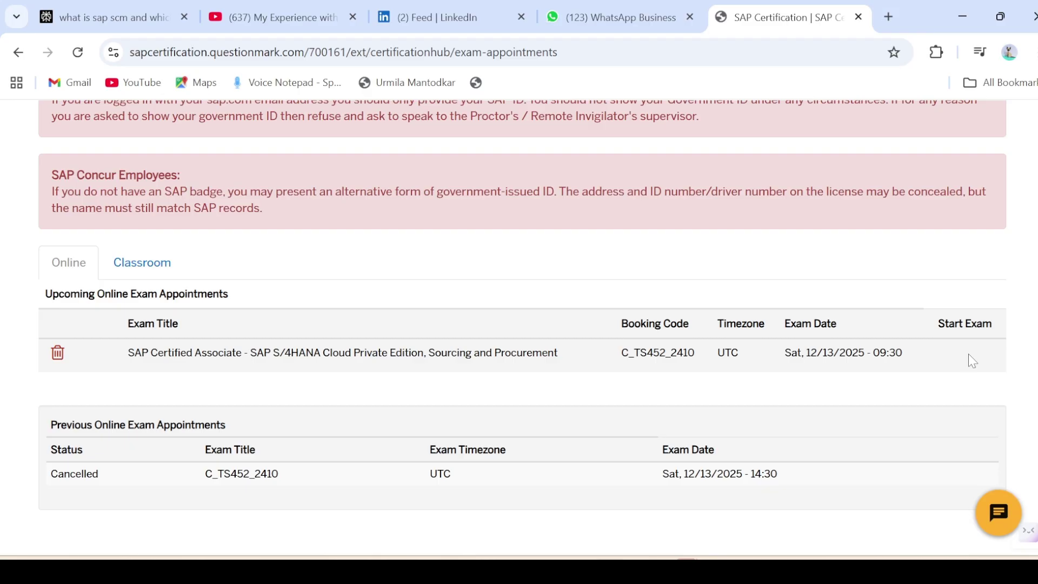
left_click(24, 41)
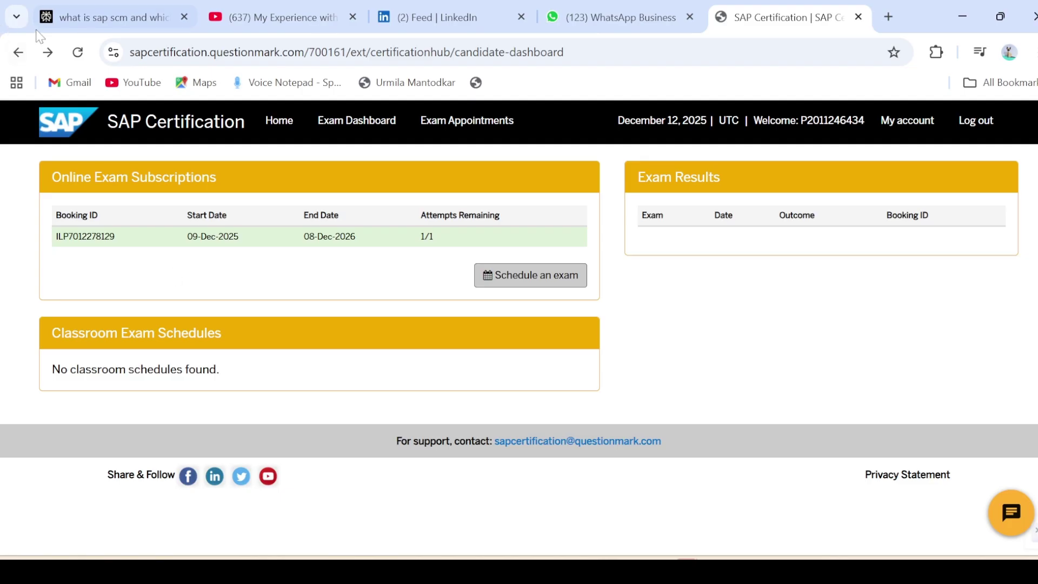
Step: Go back through the exam appointments pages to review the cancelled and upcoming online bookings, ending on the exam dashboard
left_click(18, 52)
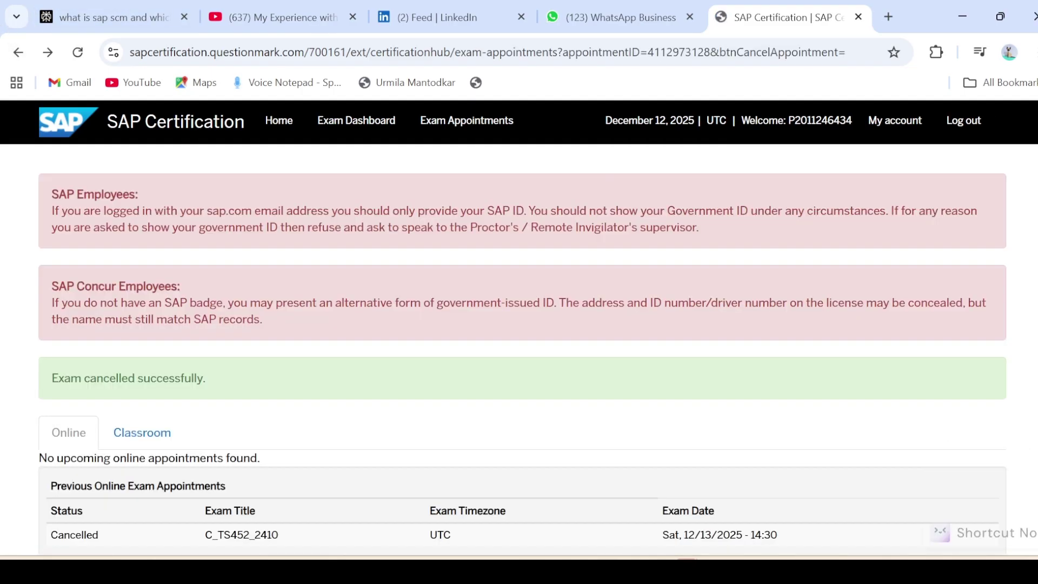
scroll(518, 325, "down", 3)
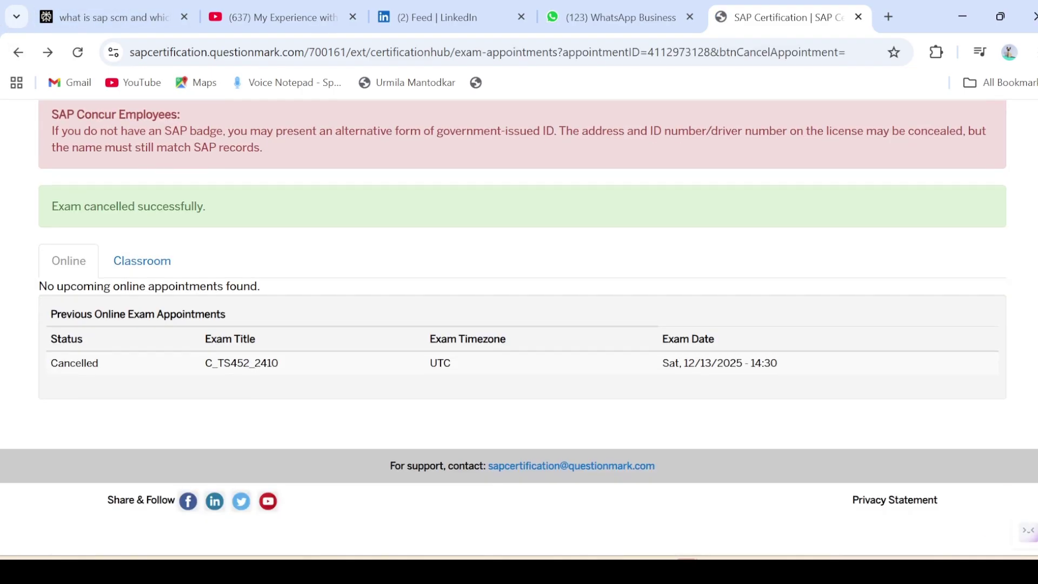
left_click(18, 52)
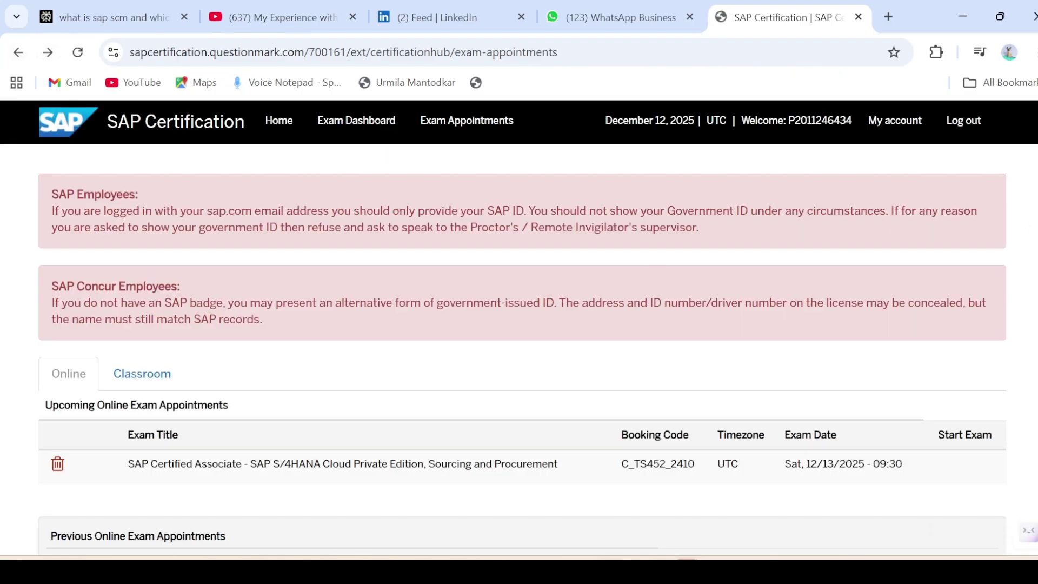
scroll(519, 324, "down", 3)
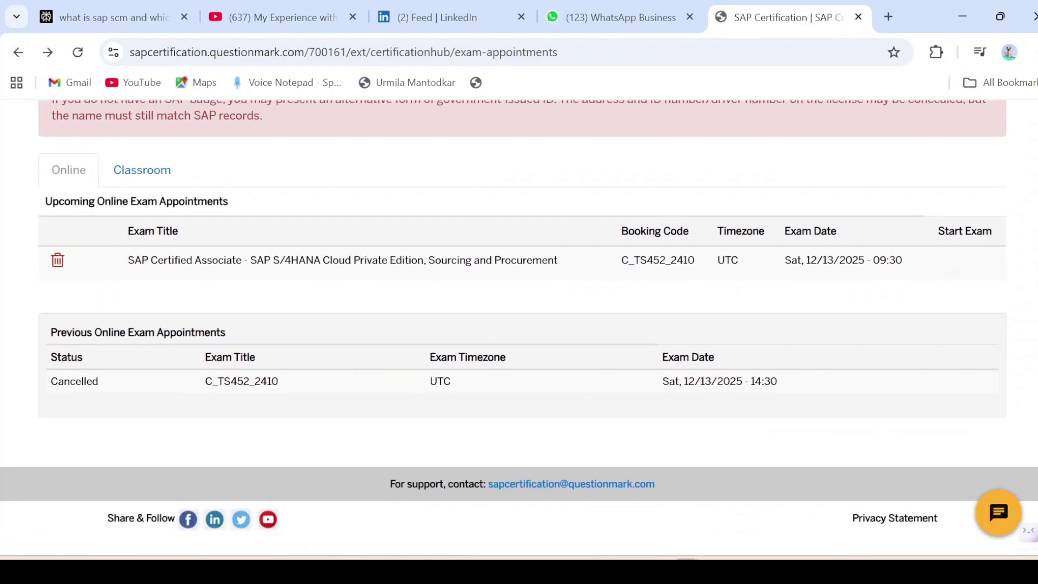
scroll(519, 325, "up", 3)
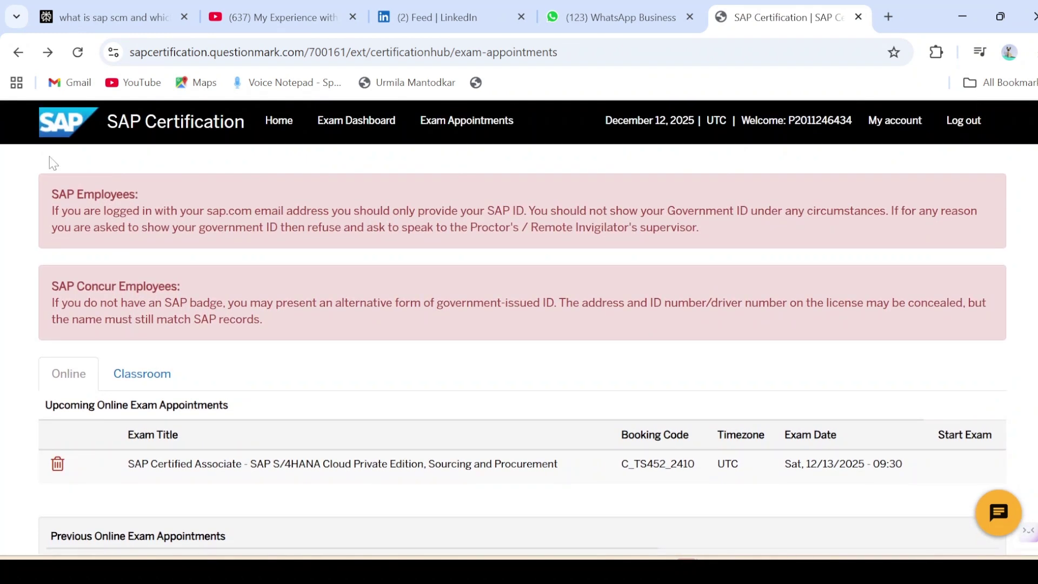
left_click(19, 52)
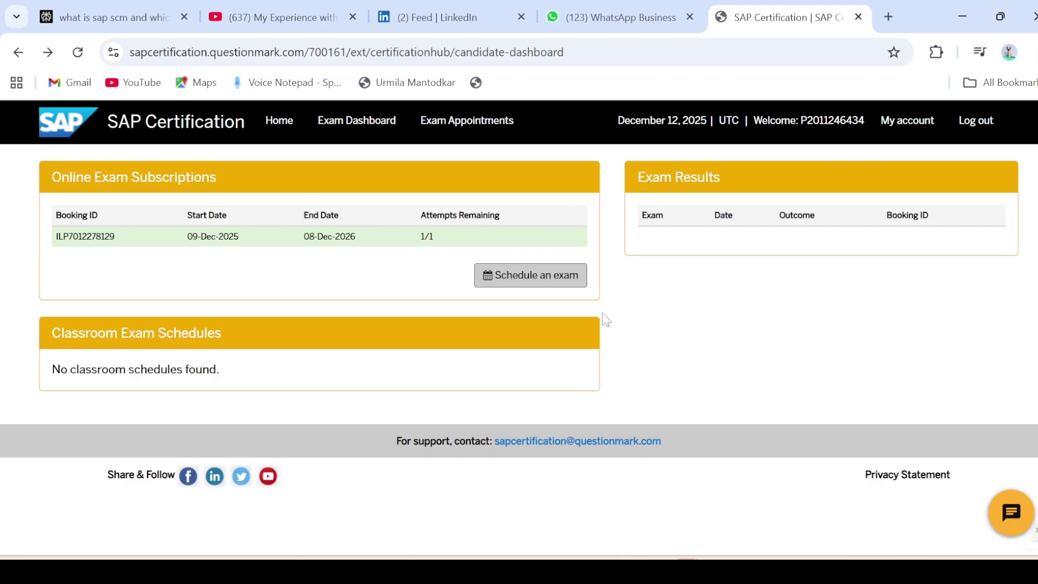
Step: Open the list of exams available for scheduling and look through it
left_click(526, 282)
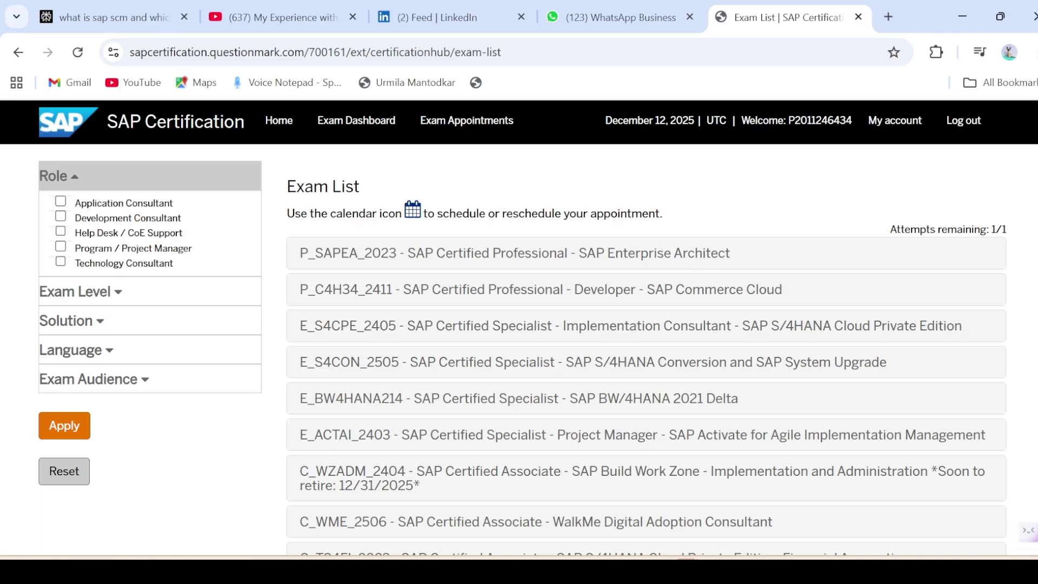
scroll(646, 325, "down", 20)
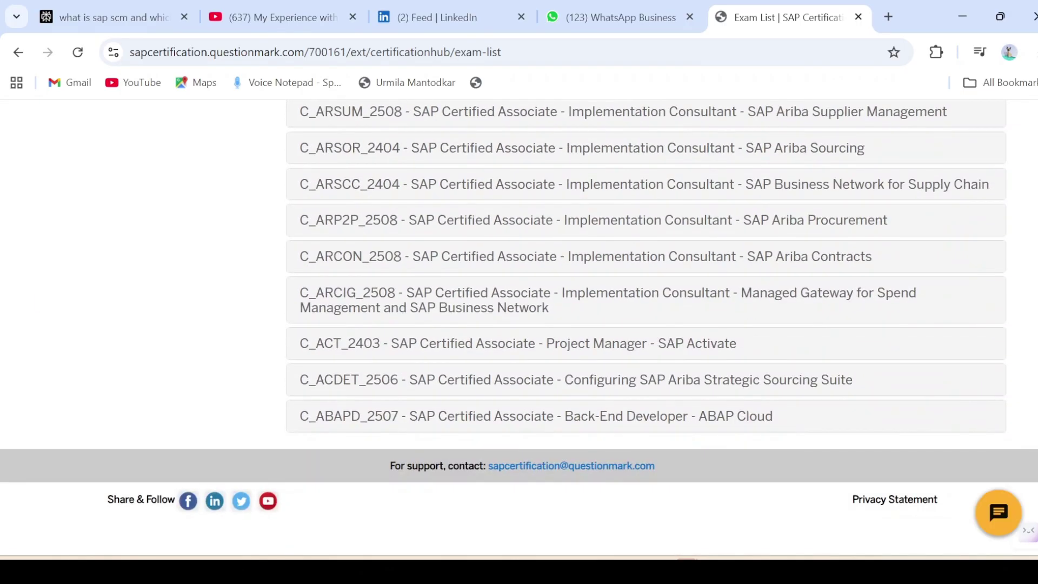
scroll(646, 324, "up", 20)
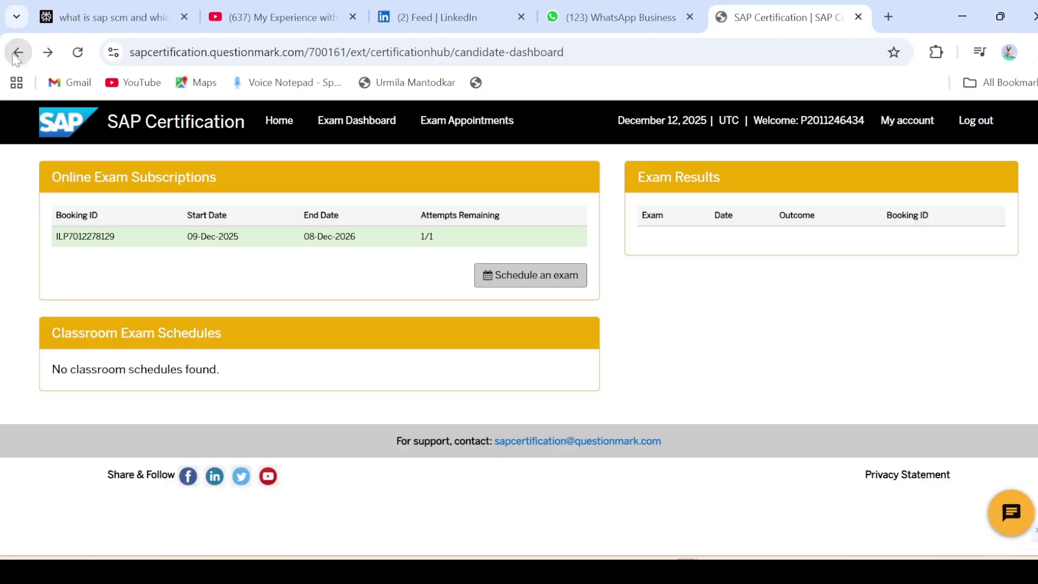
Step: Return to the Certification Hub welcome page and review the examination process and the technology required to take the exam
left_click(18, 53)
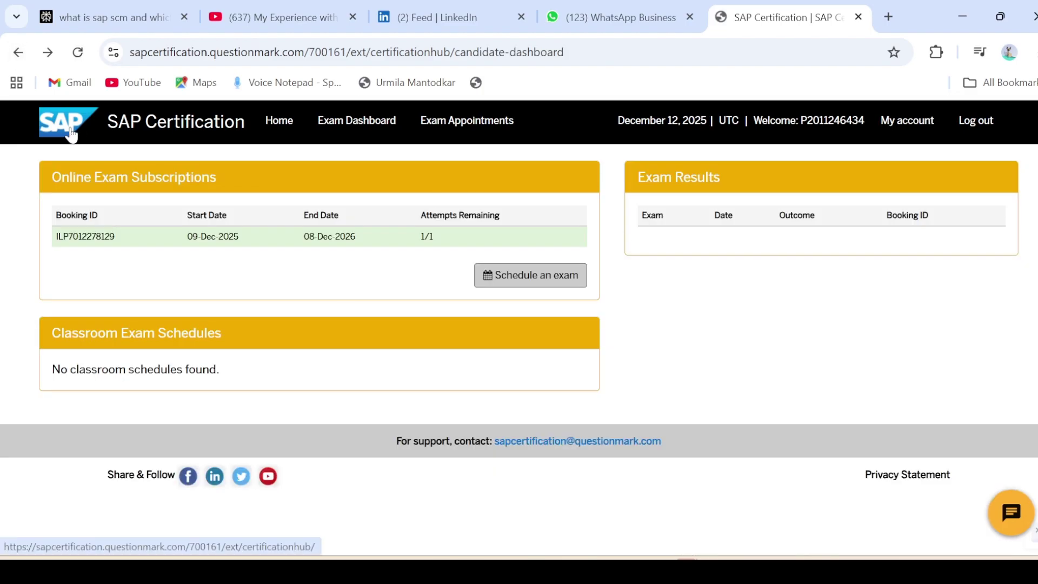
left_click(17, 54)
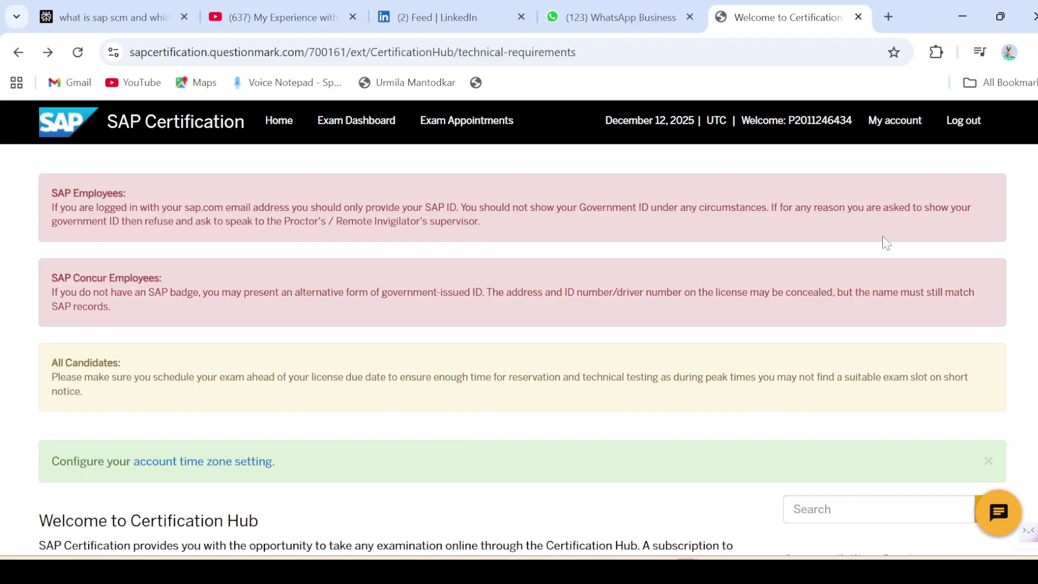
scroll(519, 325, "down", 7)
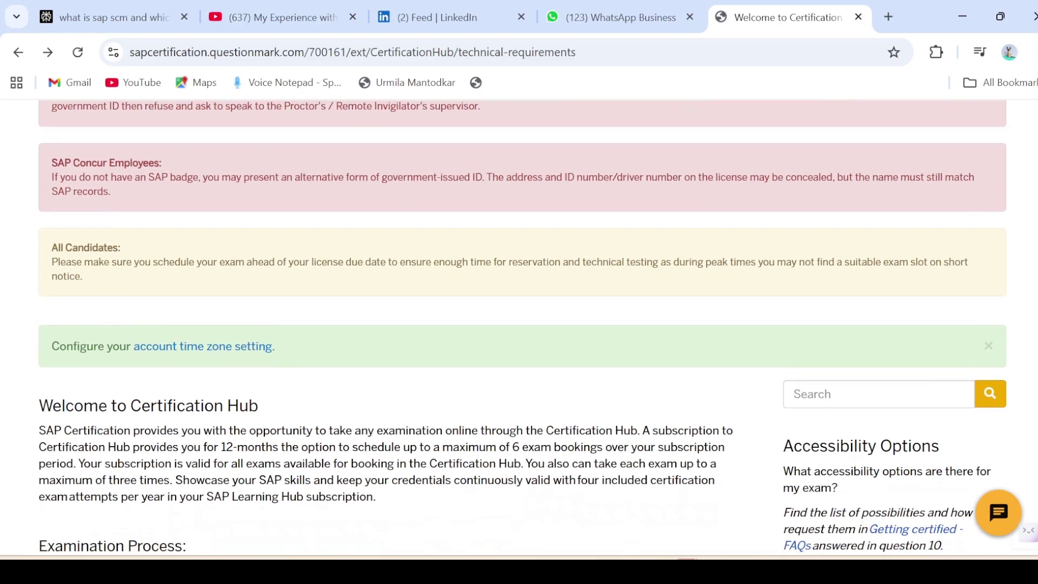
scroll(519, 324, "up", 7)
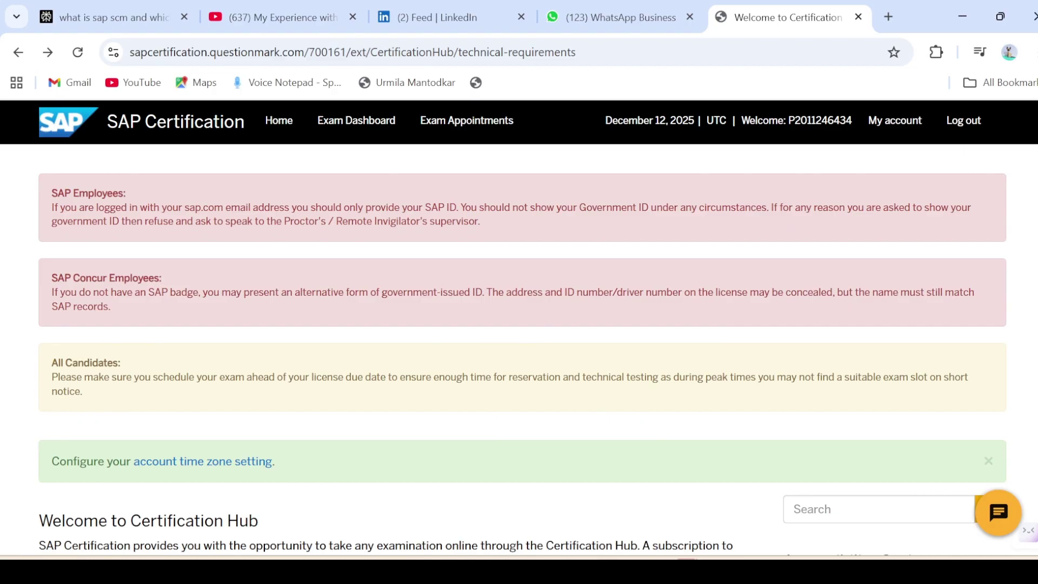
scroll(519, 324, "down", 12)
scroll(519, 324, "up", 2)
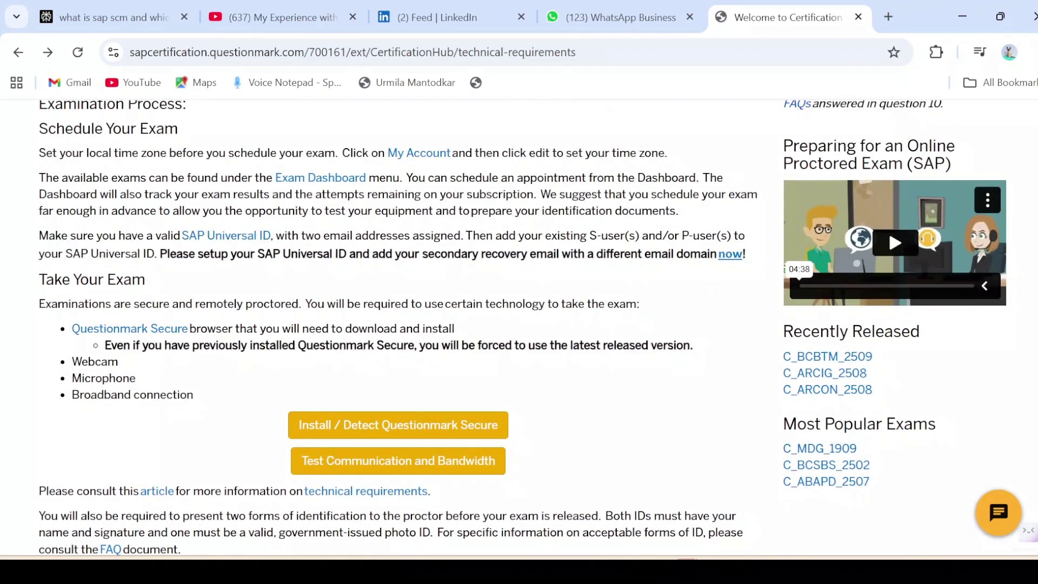
Step: Download the Questionmark Secure browser for Windows from its setup page and return to the Certification Hub welcome page
left_click(354, 427)
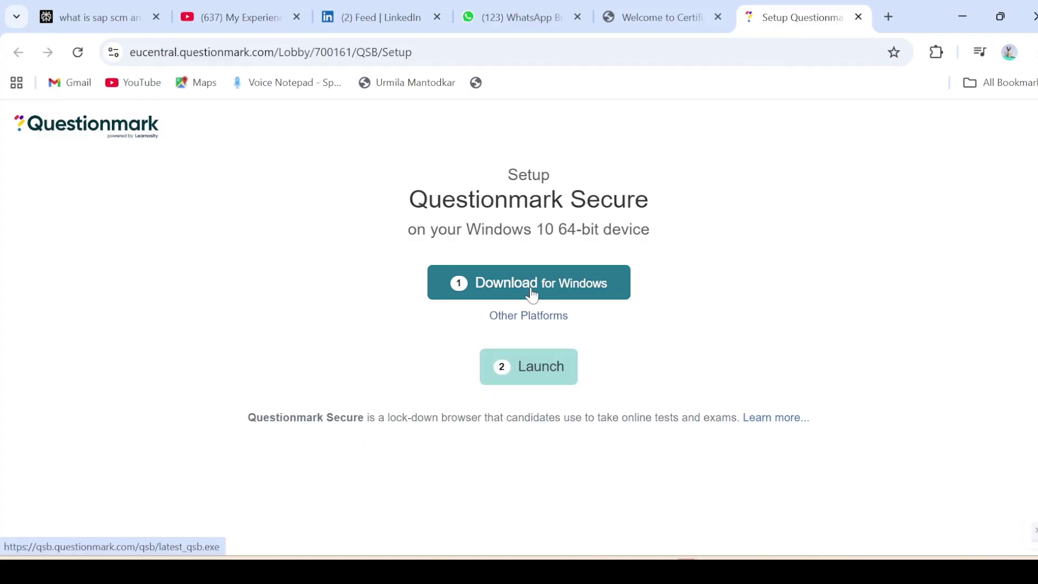
left_click(532, 295)
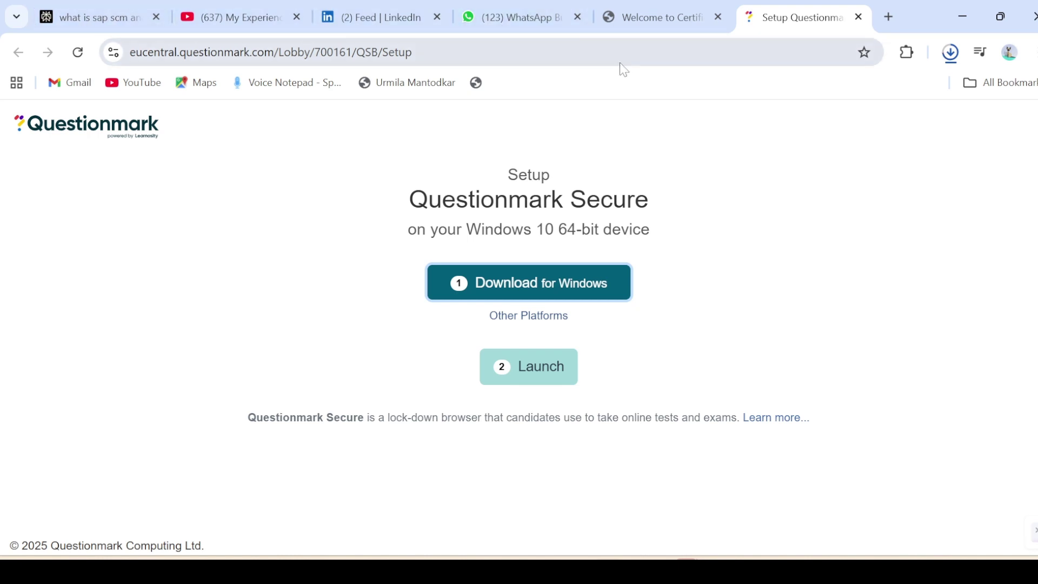
left_click(651, 17)
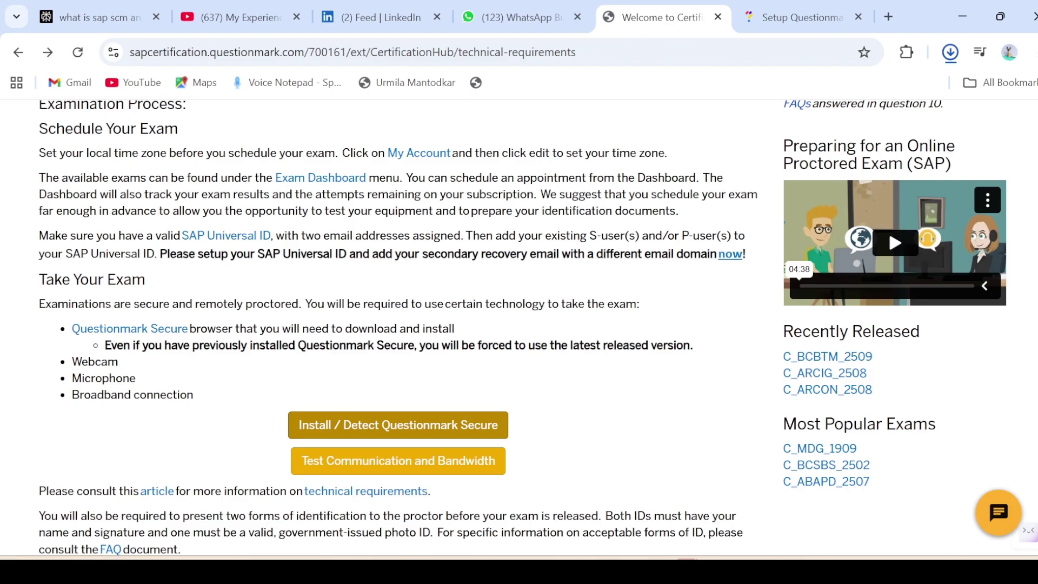
scroll(519, 325, "up", 6)
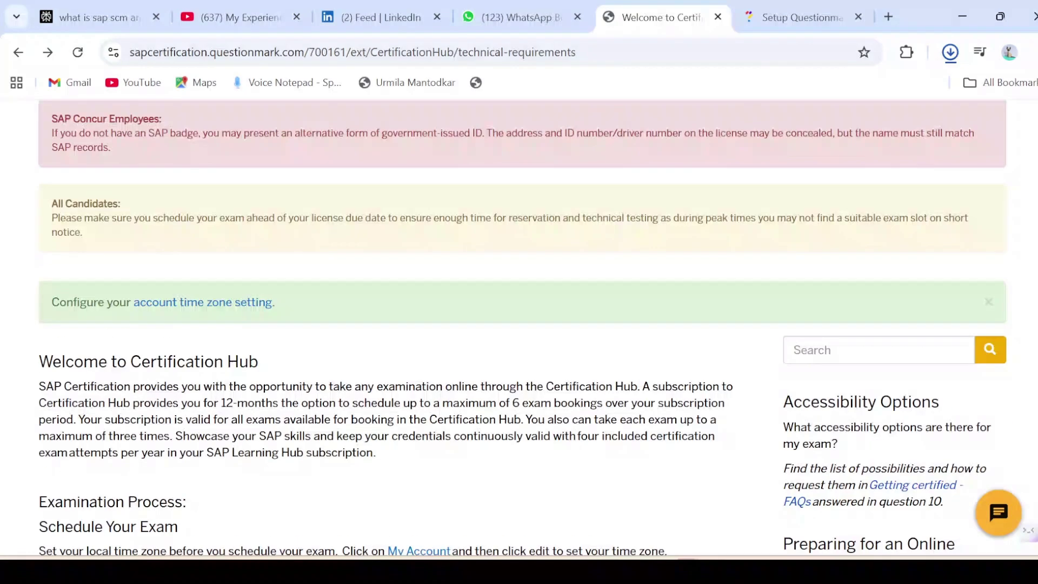
Step: Run the downloaded QSB_6.1.59.5_EN.exe installer and go back to the Questionmark Secure setup page
left_click(955, 53)
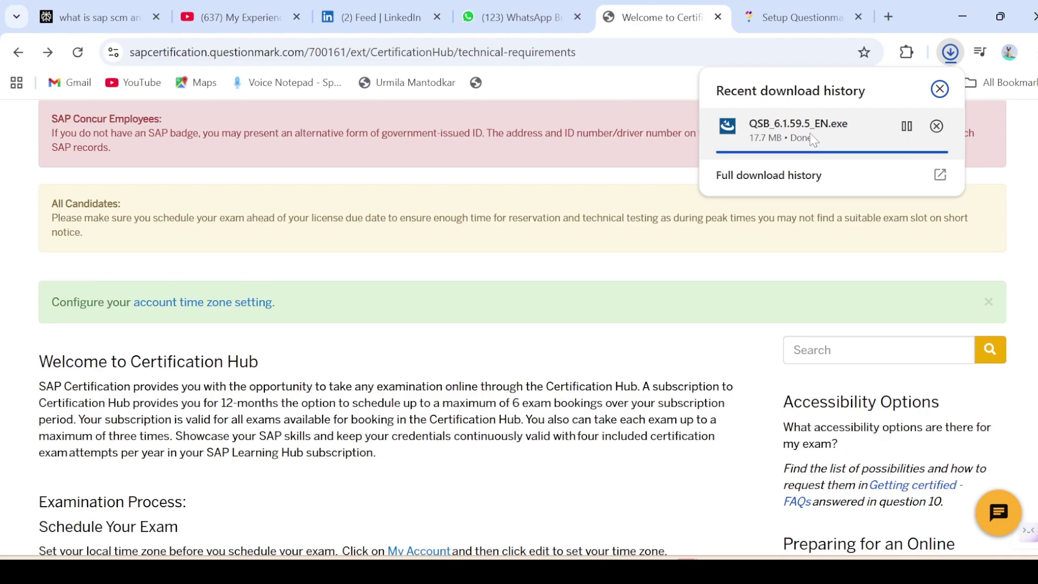
left_click(760, 125)
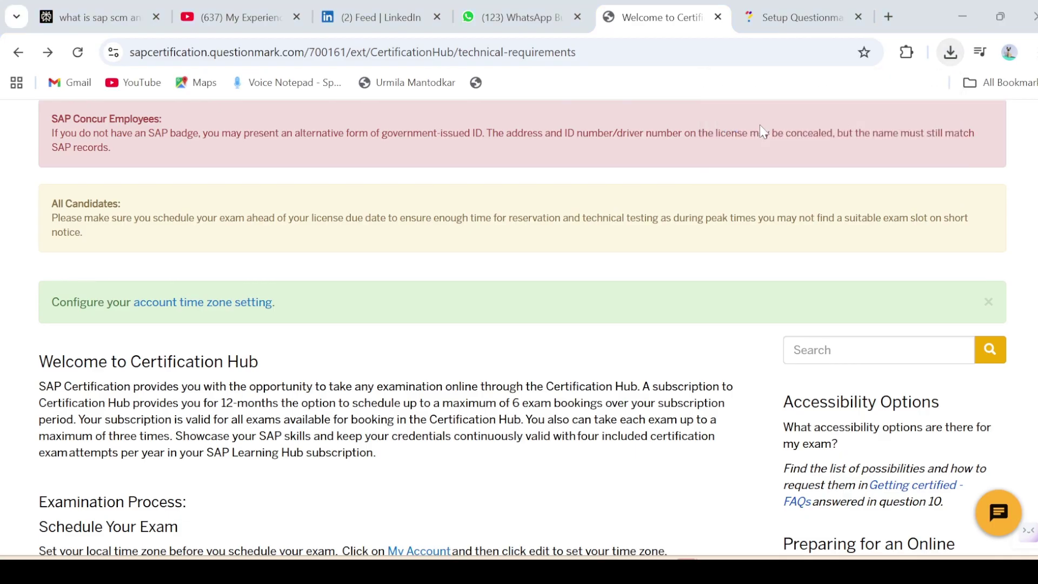
left_click(788, 26)
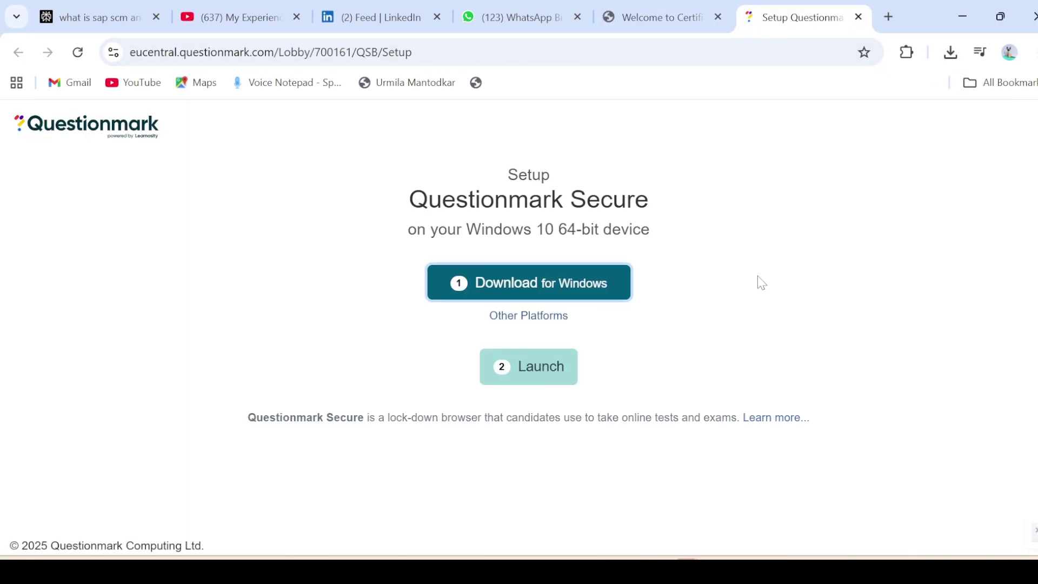